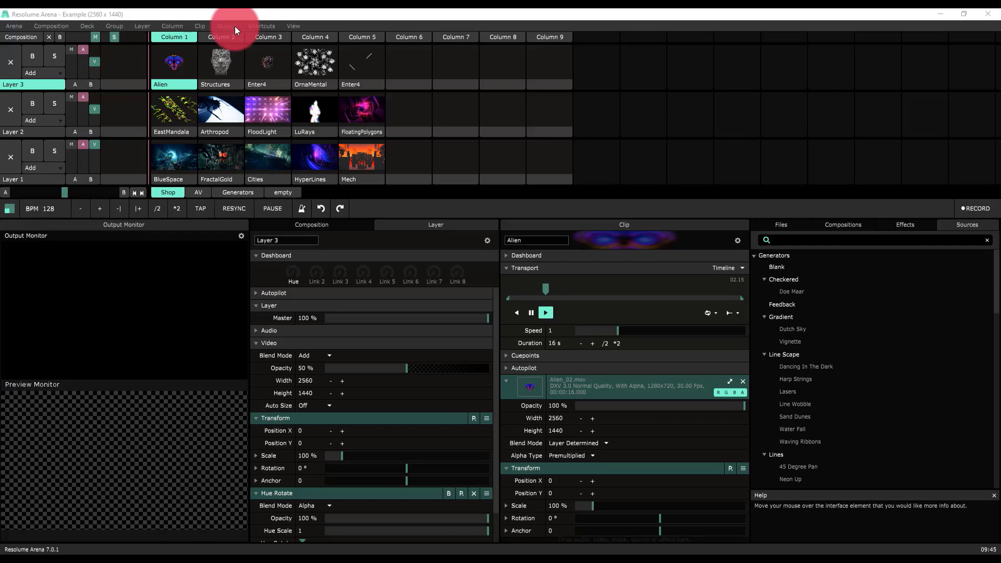
# Open the DMX preferences, review the Lumiverse 1 channel offset, subnet and universe, and expand the incoming DMX data monitor.
pyautogui.click(7, 26)
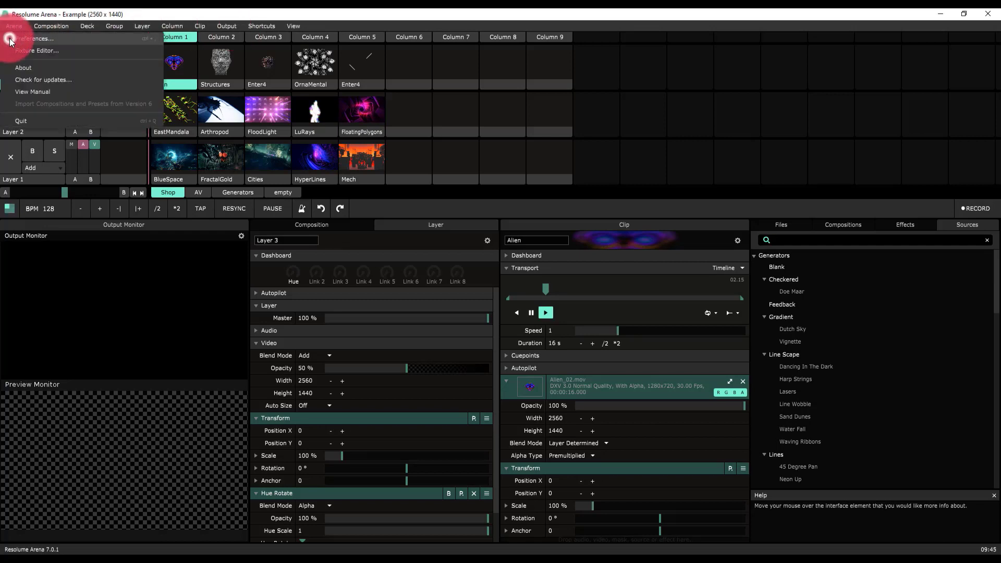
pyautogui.click(10, 40)
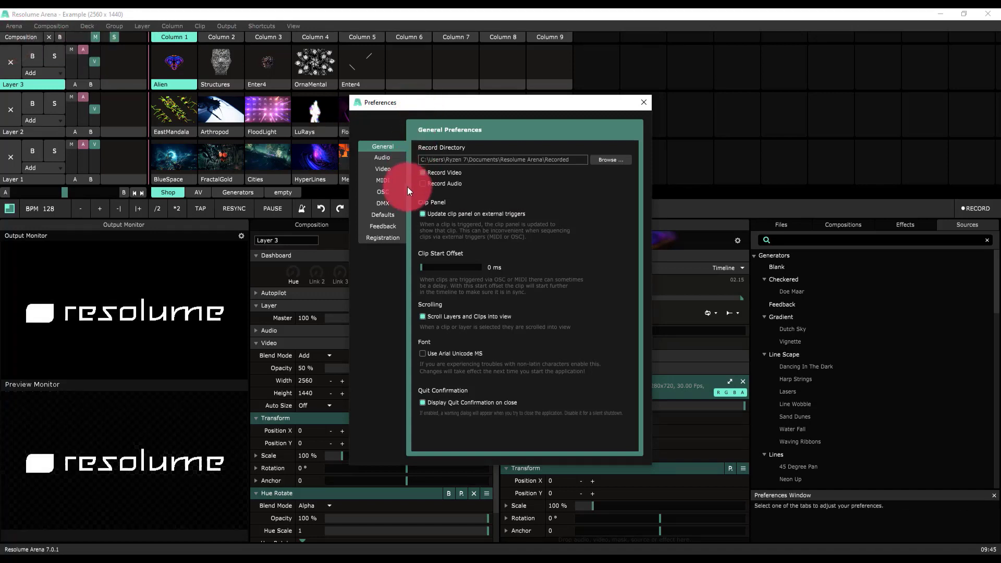
pyautogui.click(392, 197)
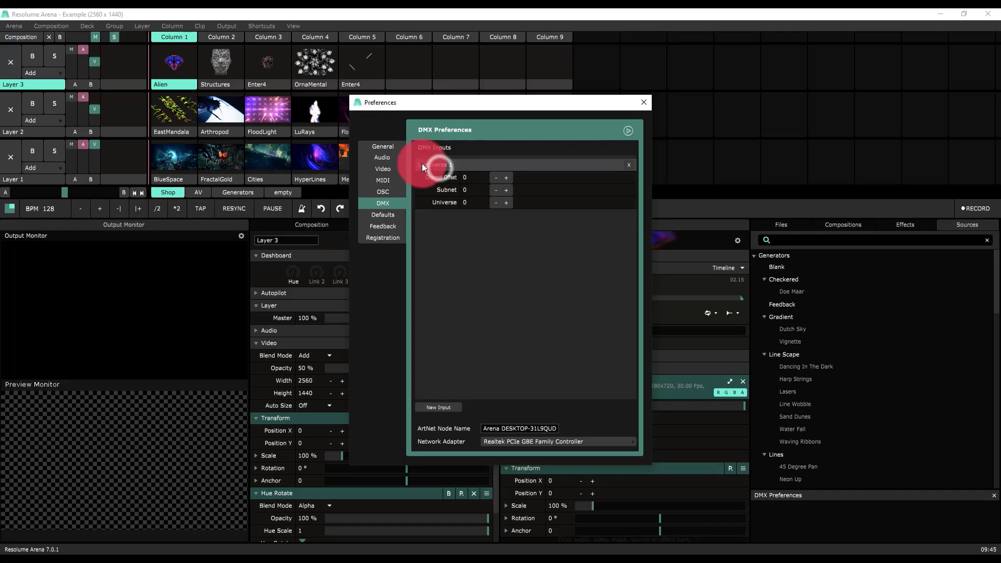
pyautogui.click(469, 169)
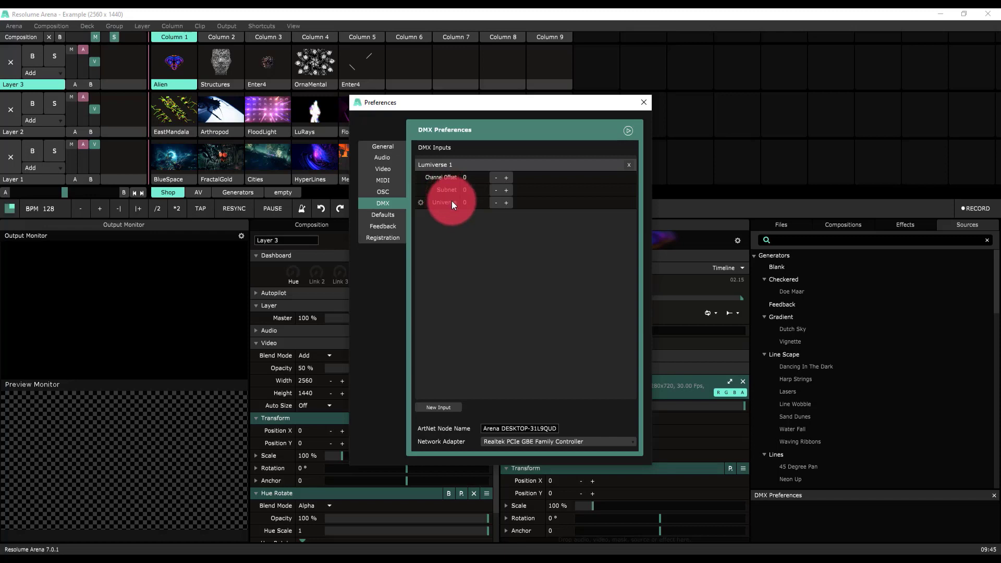
pyautogui.click(488, 242)
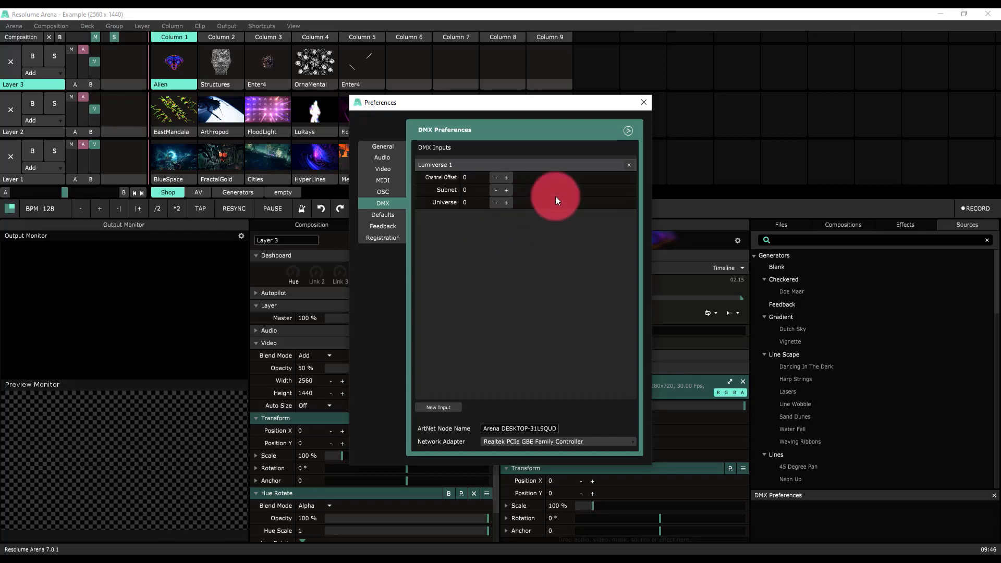
pyautogui.click(627, 132)
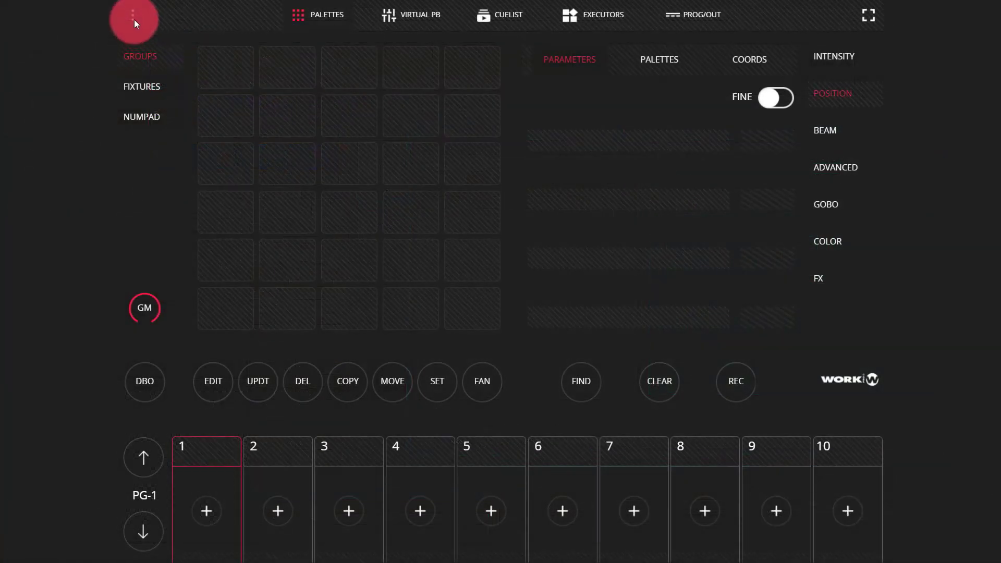
# Switch to the LightShark console and check the Ethernet and DMX streaming addresses in its network setup.
pyautogui.click(134, 20)
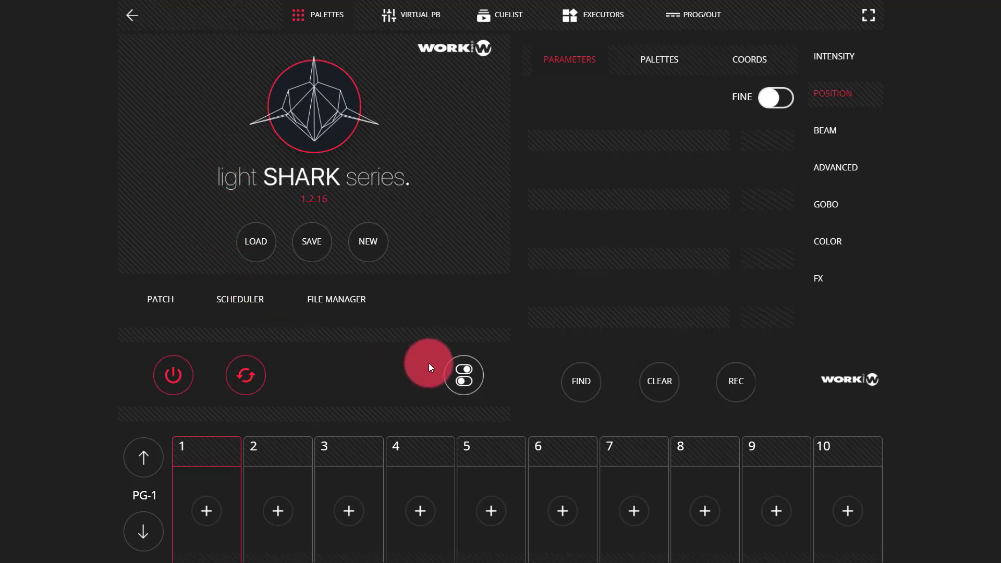
pyautogui.click(456, 373)
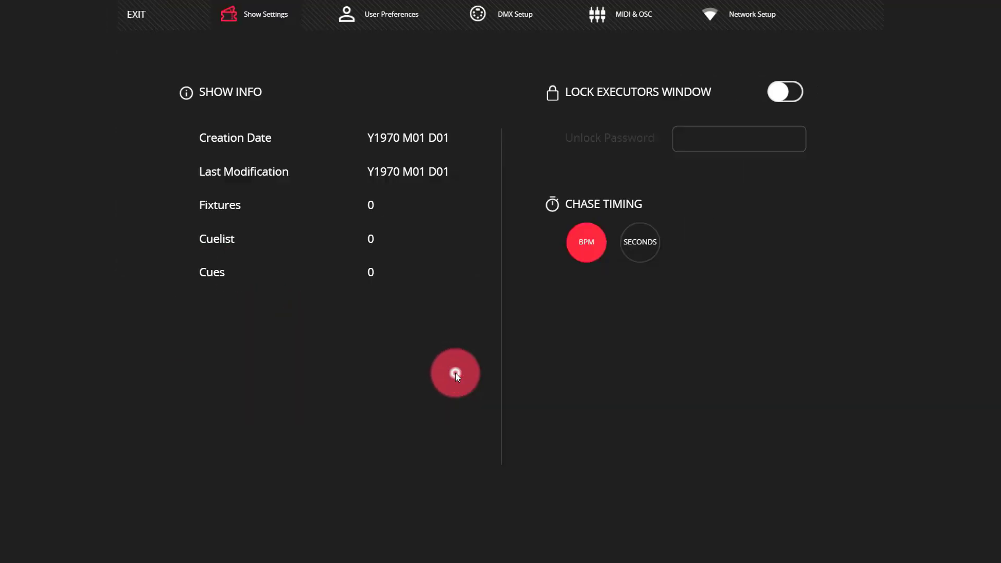
pyautogui.click(719, 26)
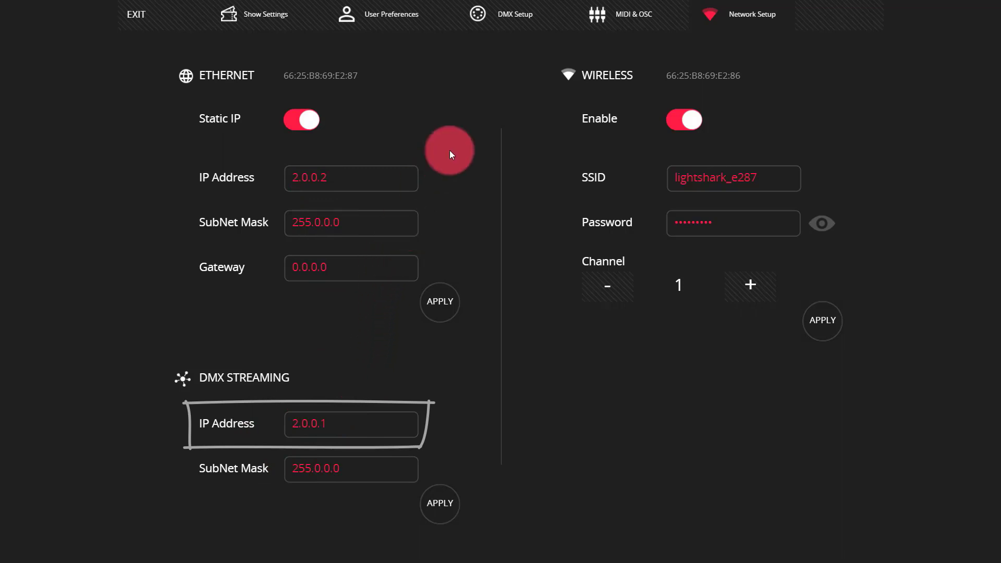
# Review the console's DMX output type and output rate, decline the reboot and leave the settings.
pyautogui.click(503, 22)
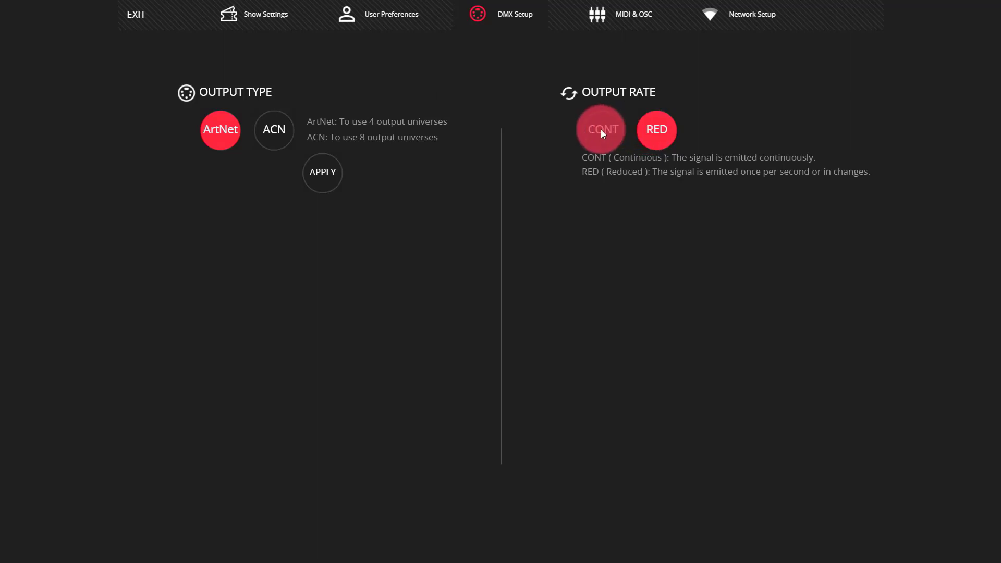
pyautogui.click(308, 172)
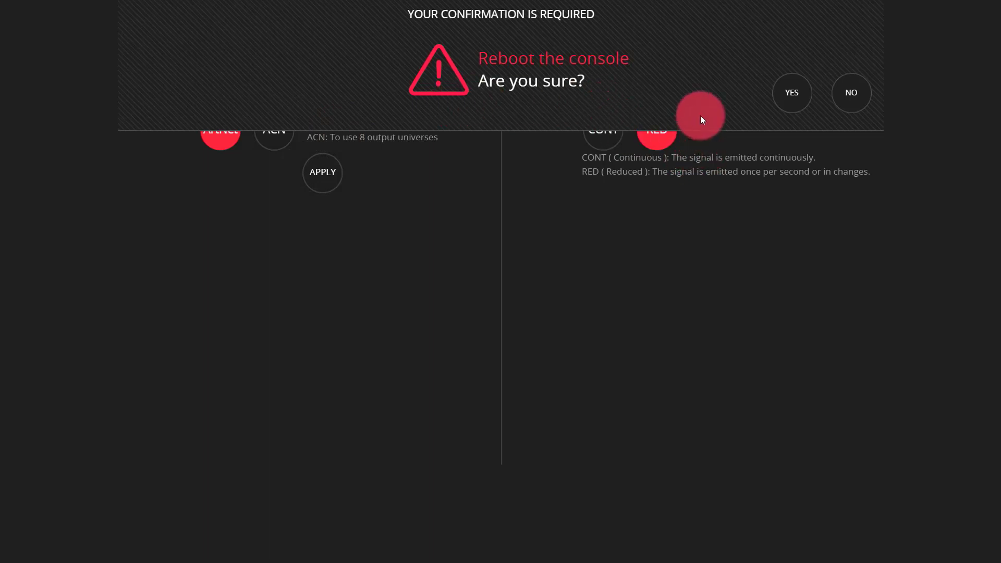
pyautogui.click(838, 102)
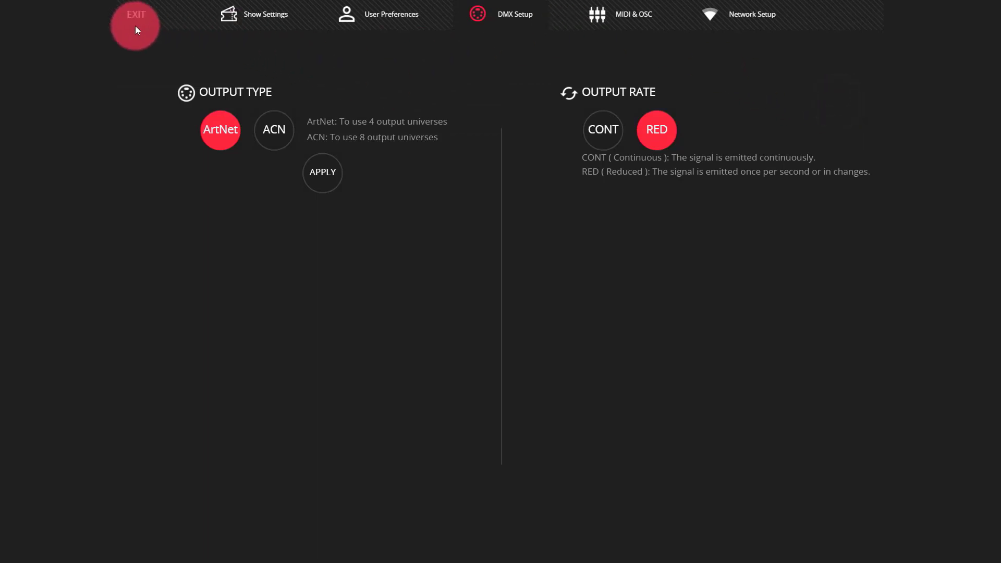
pyautogui.click(137, 29)
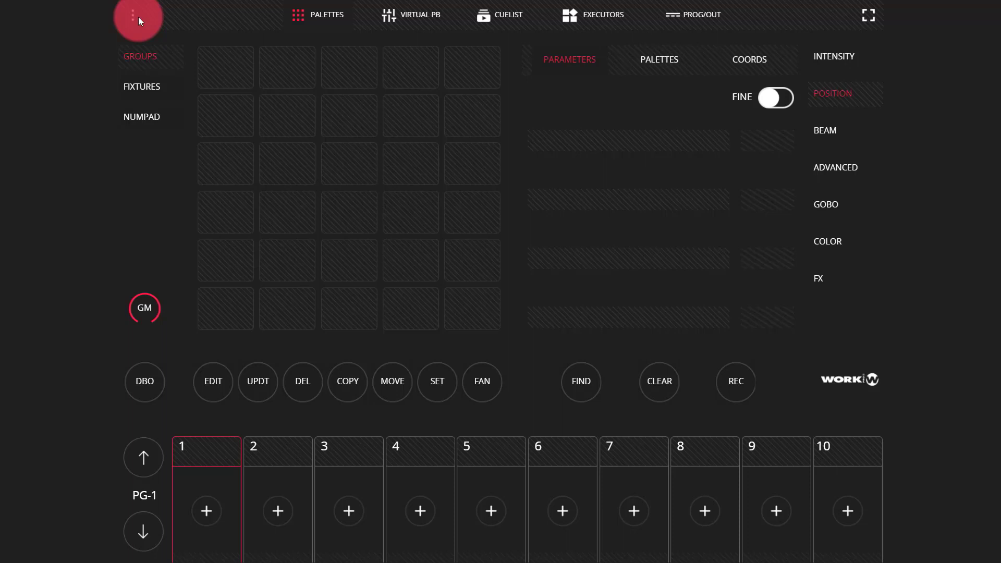
# Start adding fixtures to the patch, choosing the Generic 1CH_LTP fixture in 1Ch mode.
pyautogui.click(138, 16)
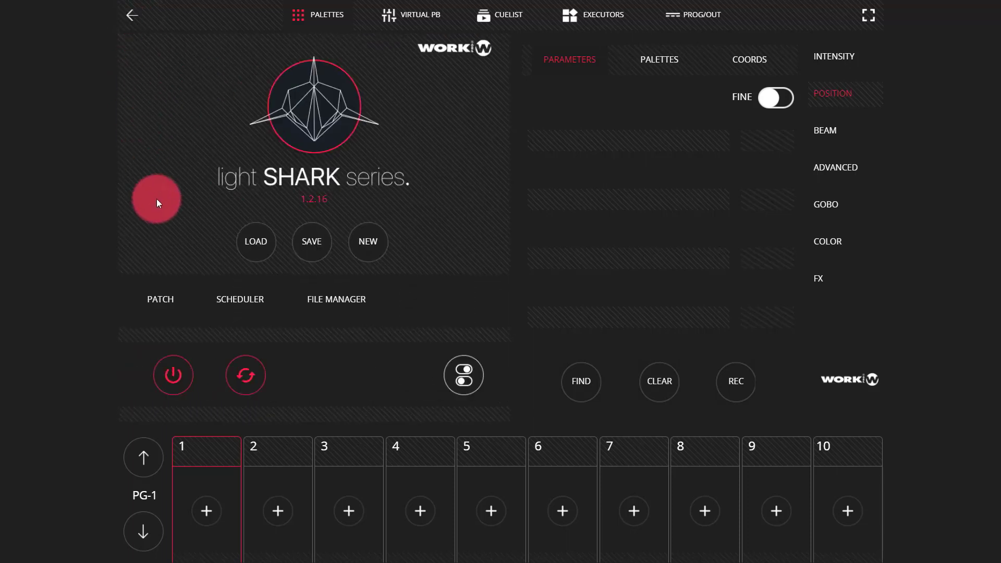
pyautogui.click(154, 315)
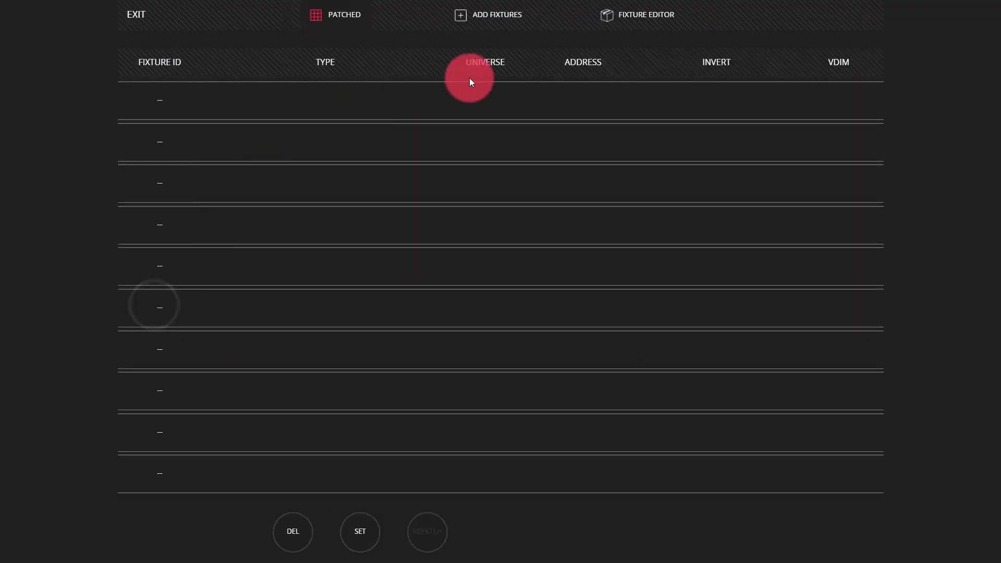
pyautogui.click(479, 20)
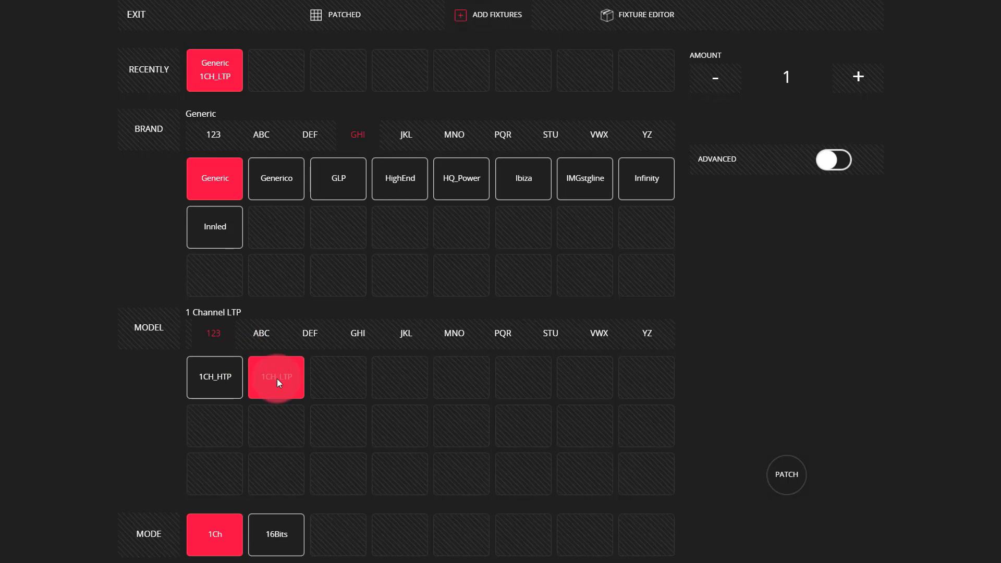
pyautogui.click(208, 532)
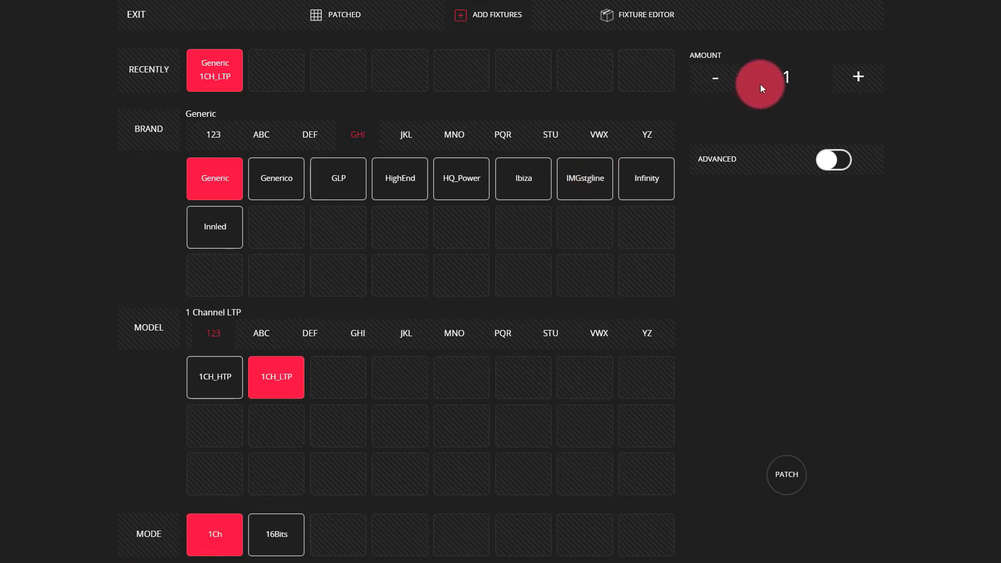
# Set the amount of fixtures to patch to 512.
pyautogui.click(785, 79)
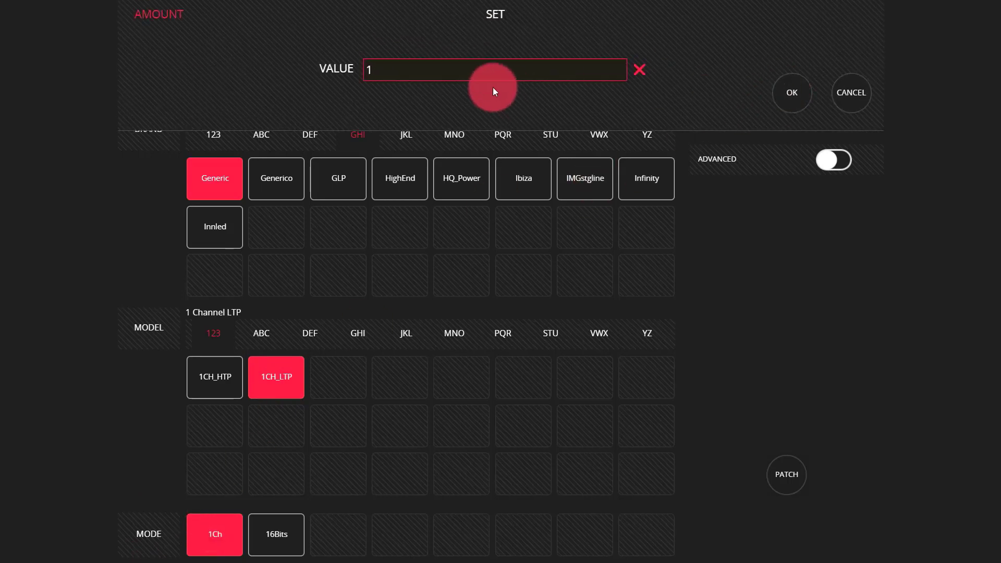
pyautogui.click(473, 70)
pyautogui.write('6')
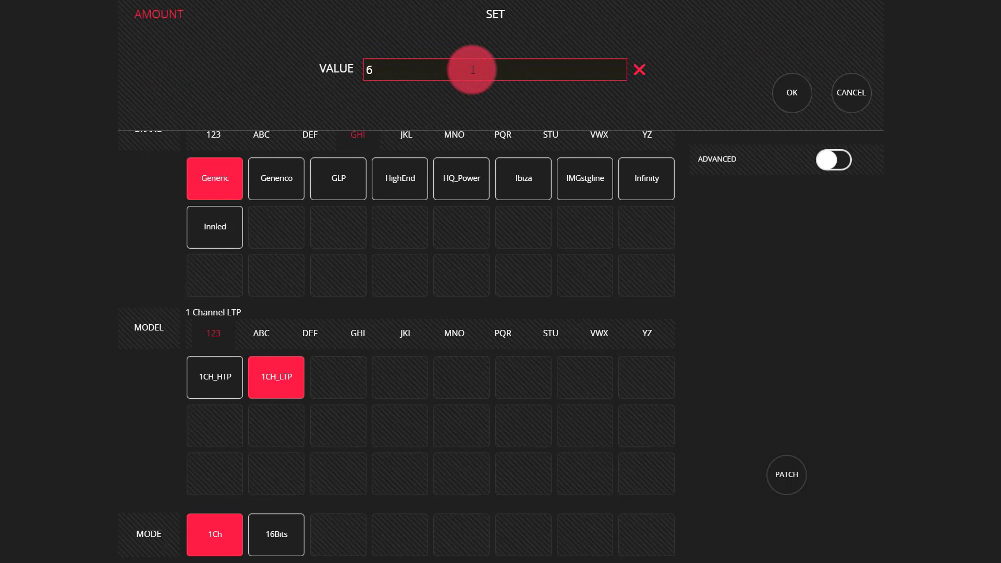
pyautogui.write('12')
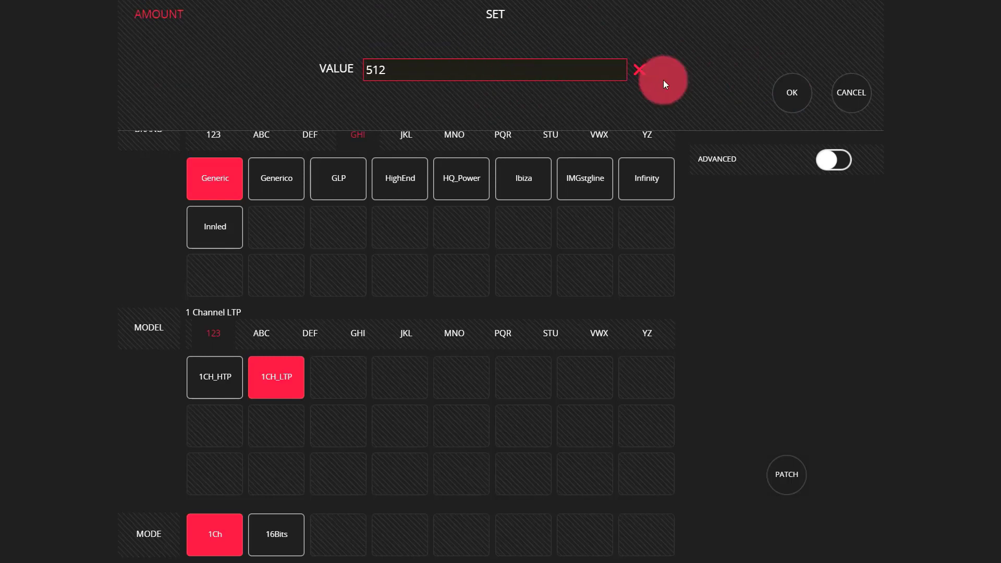
pyautogui.click(781, 99)
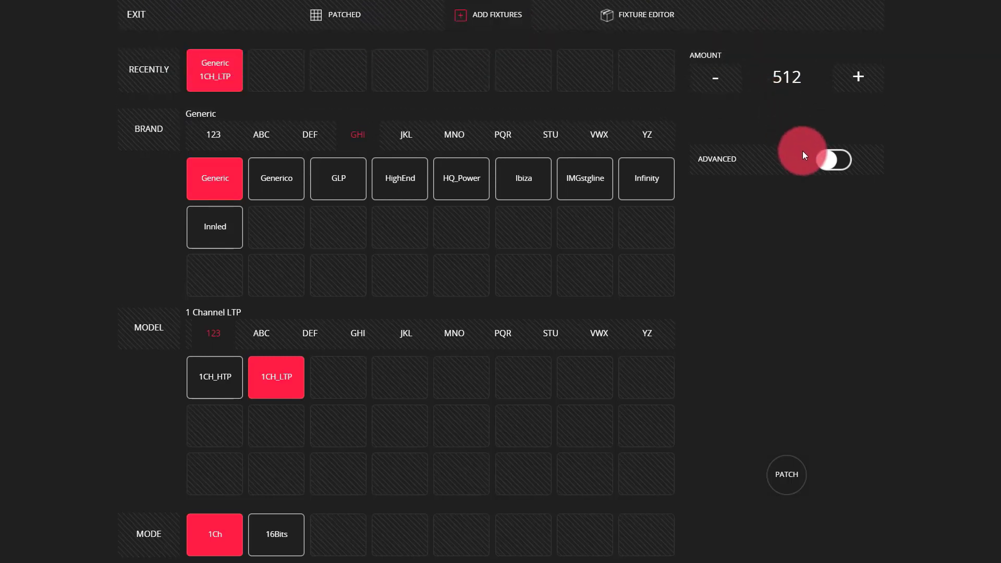
# Patch the fixtures with advanced options at universe 1, start channel 1, offset 0, and select the 1CH_LTP group.
pyautogui.click(832, 164)
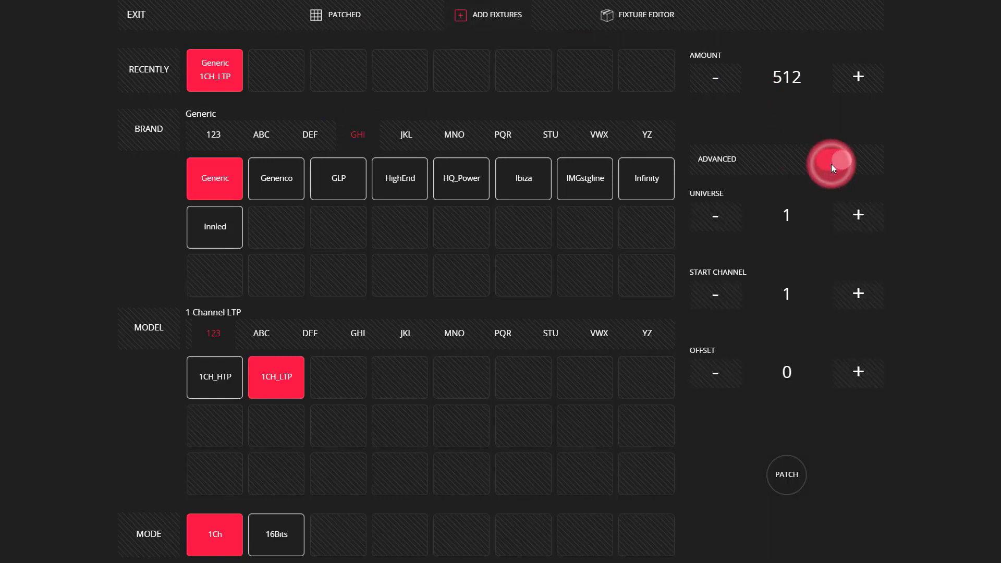
pyautogui.click(795, 226)
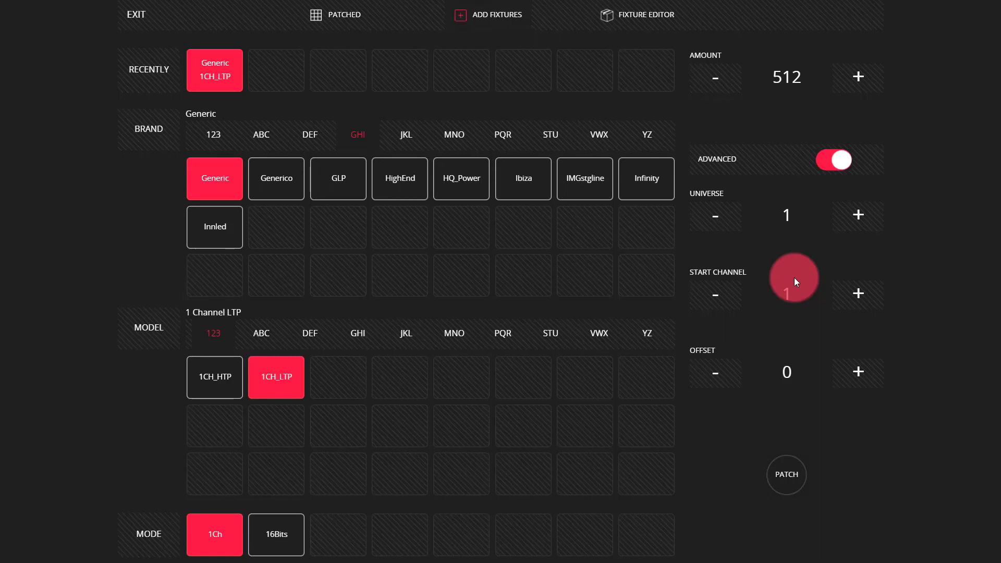
pyautogui.click(805, 472)
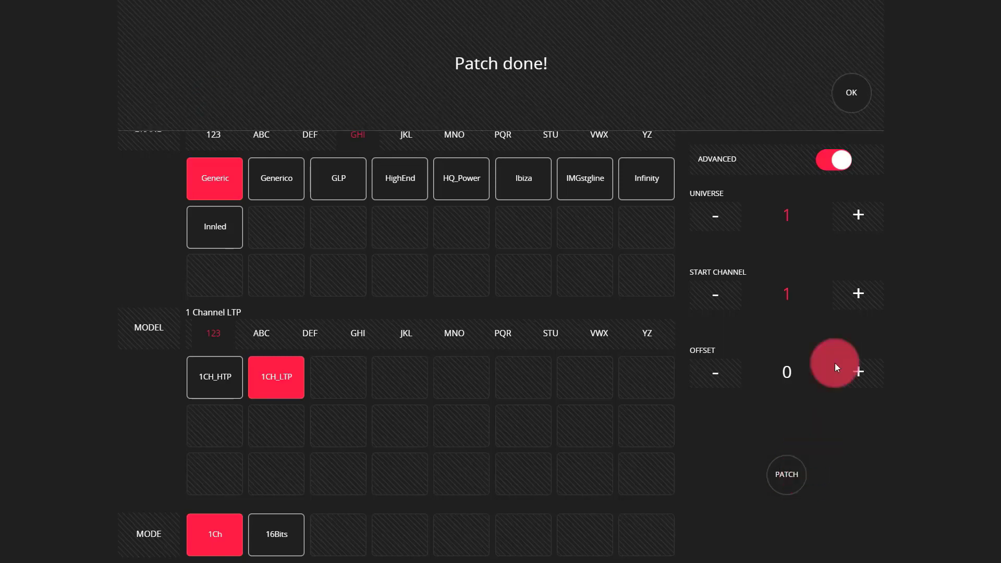
pyautogui.click(858, 99)
pyautogui.click(141, 17)
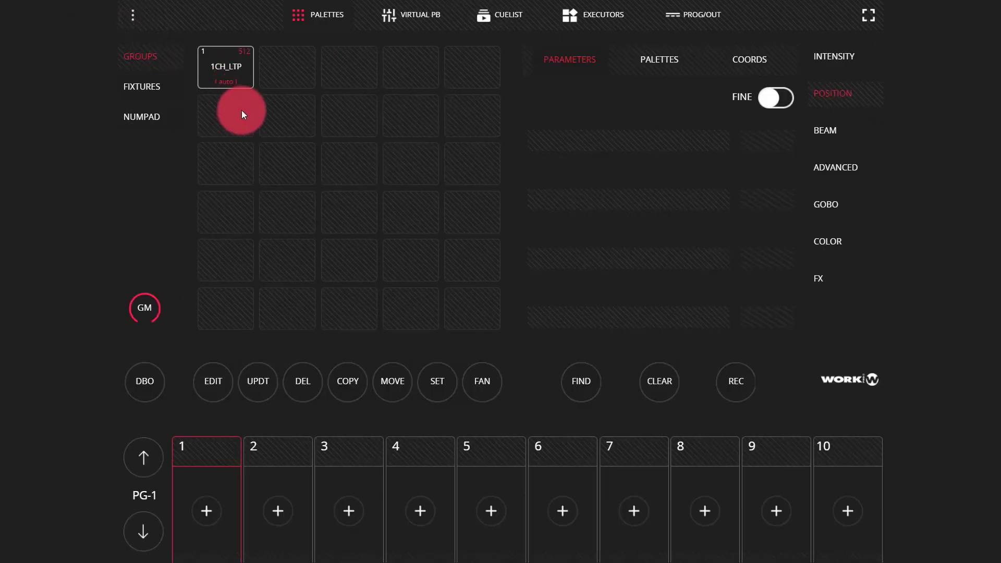
pyautogui.click(245, 86)
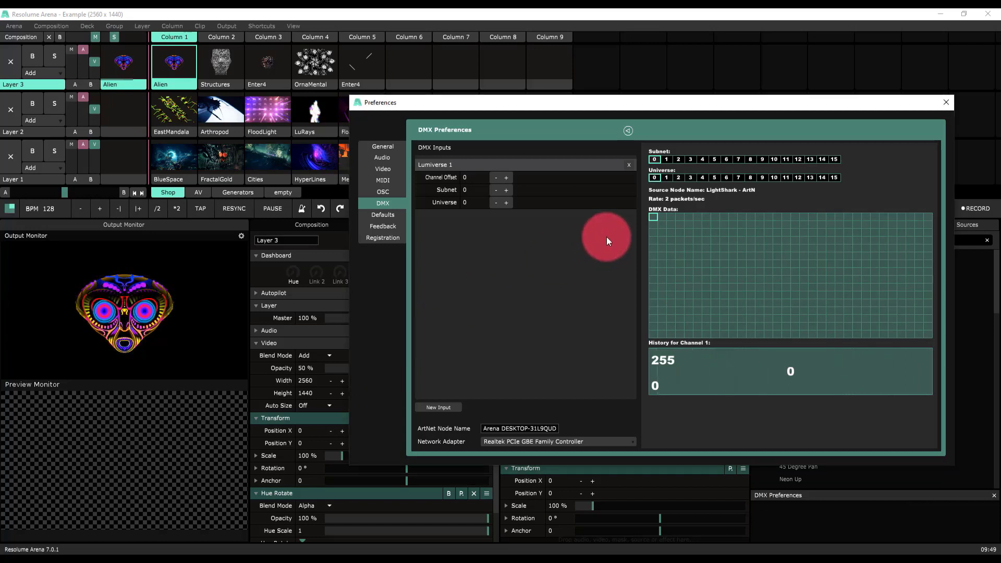
# Switch back to Resolume Arena, close the preferences and start editing DMX shortcuts.
pyautogui.click(950, 110)
pyautogui.click(227, 26)
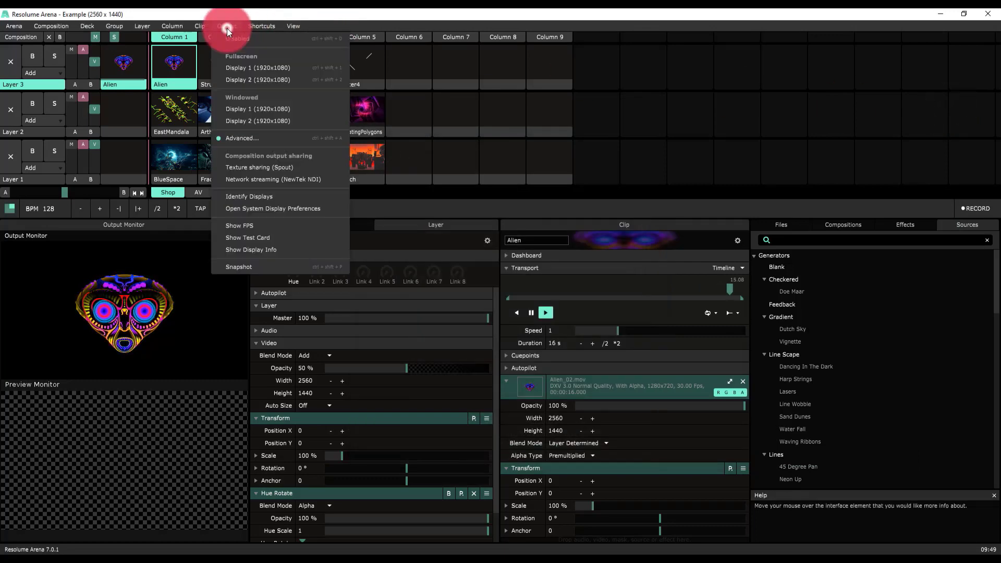
pyautogui.moveTo(269, 25)
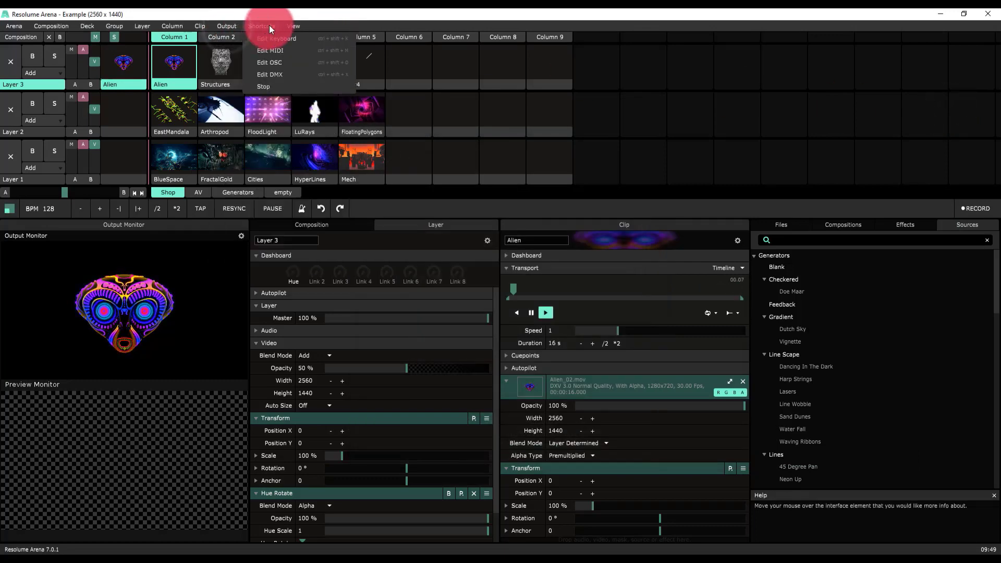
pyautogui.click(267, 72)
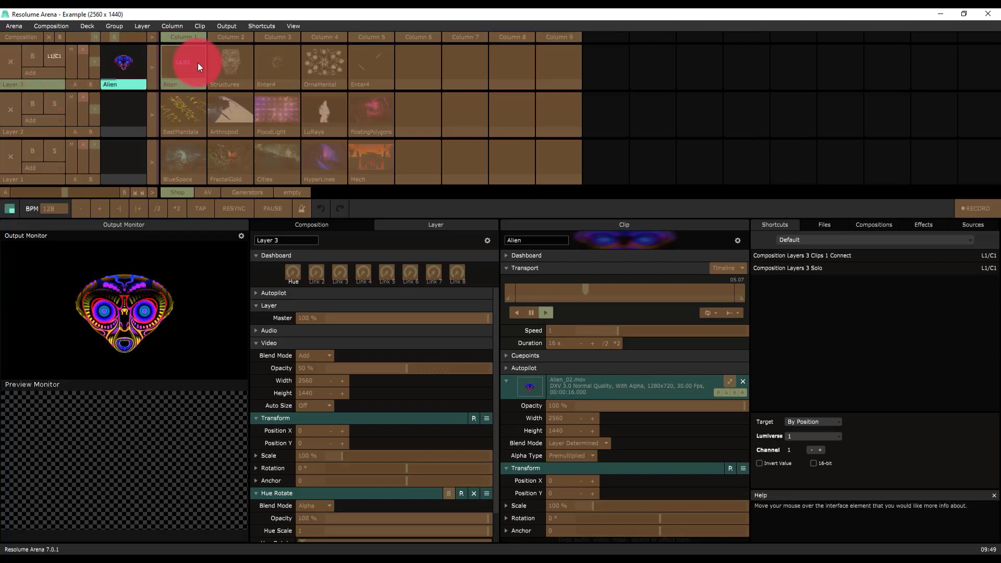
# Examine the mappable clips and layer controls and inspect the DMX shortcuts assigned to the Alien clip and Layer 3 solo.
pyautogui.click(265, 66)
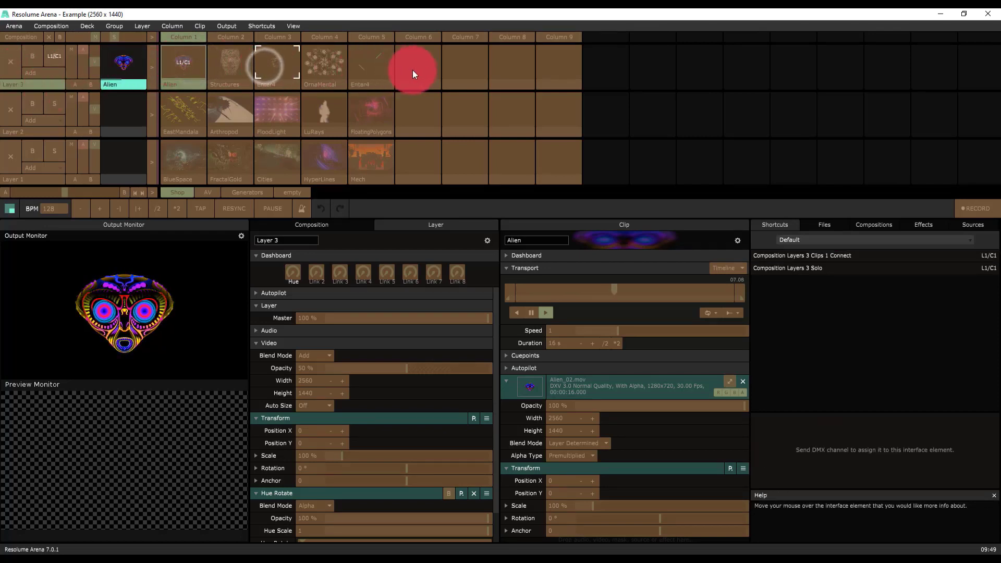
pyautogui.click(443, 315)
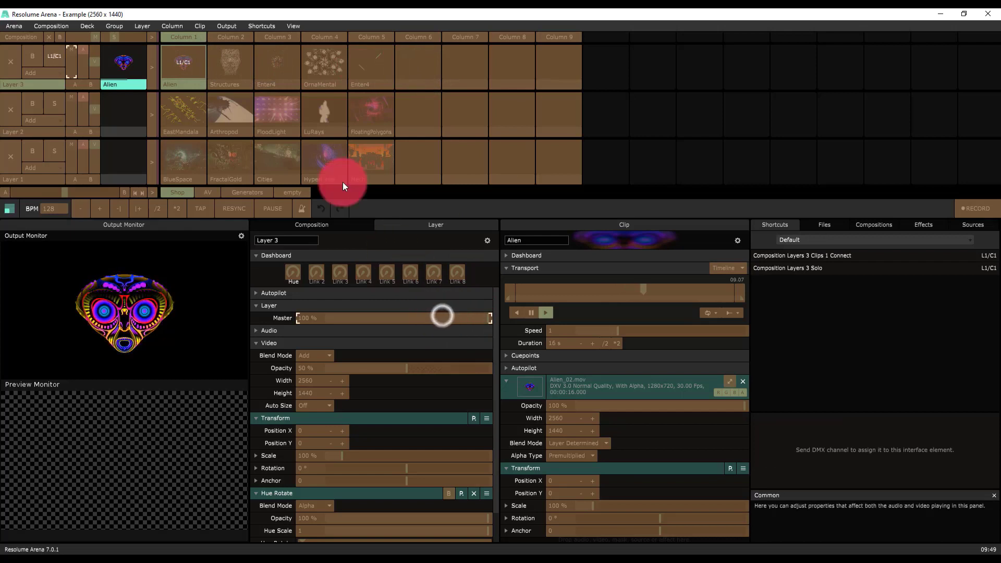
pyautogui.click(173, 67)
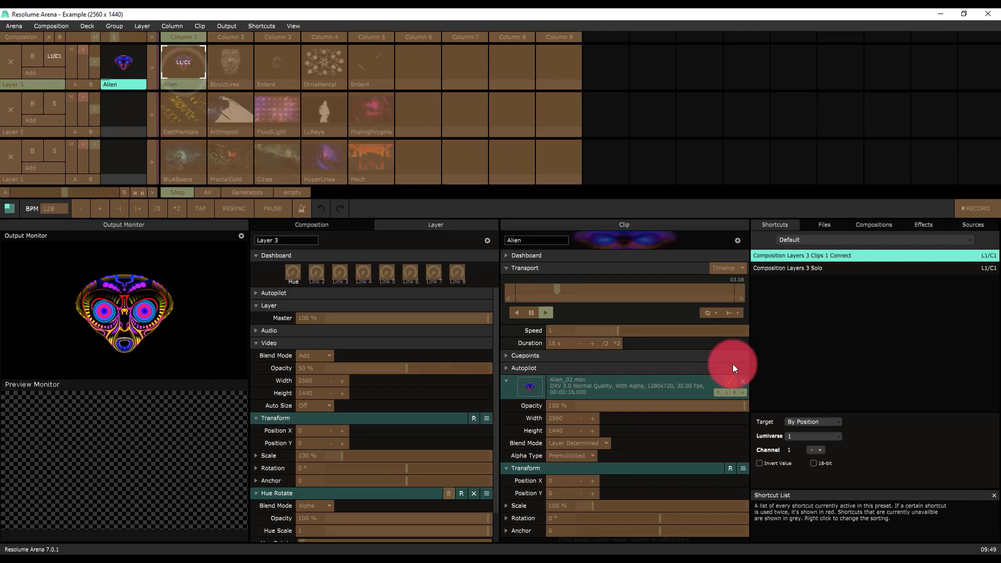
pyautogui.click(233, 70)
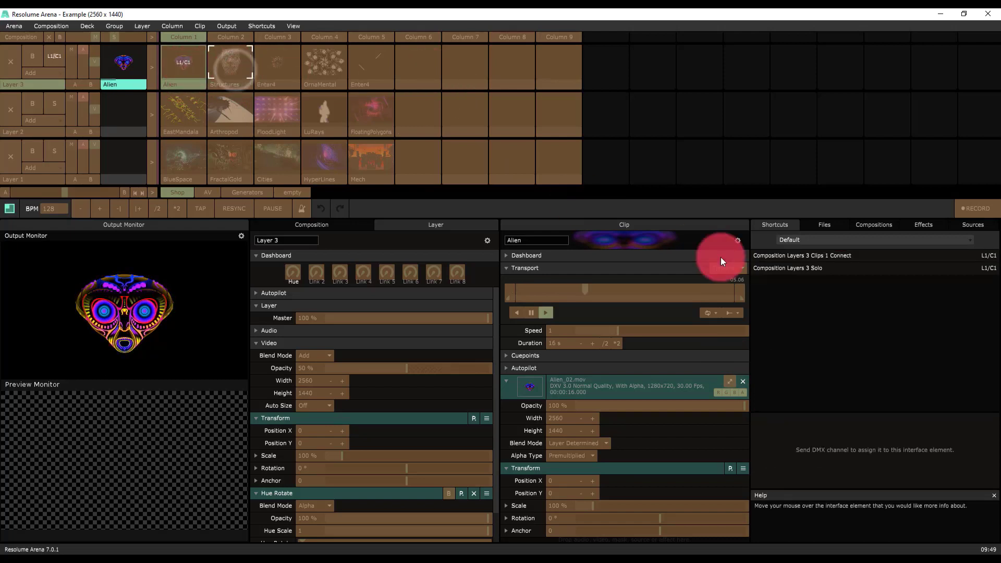
pyautogui.click(810, 259)
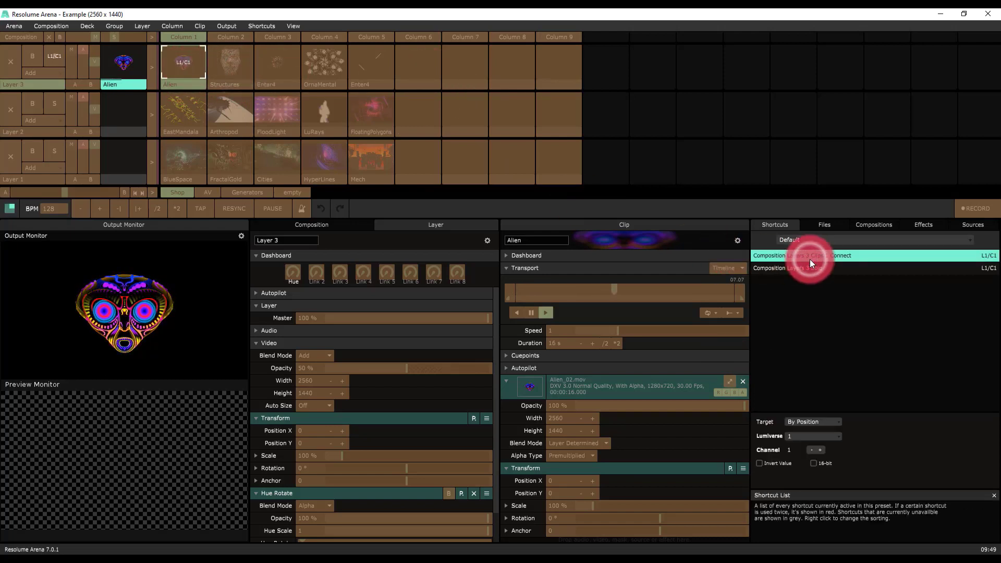
pyautogui.click(813, 267)
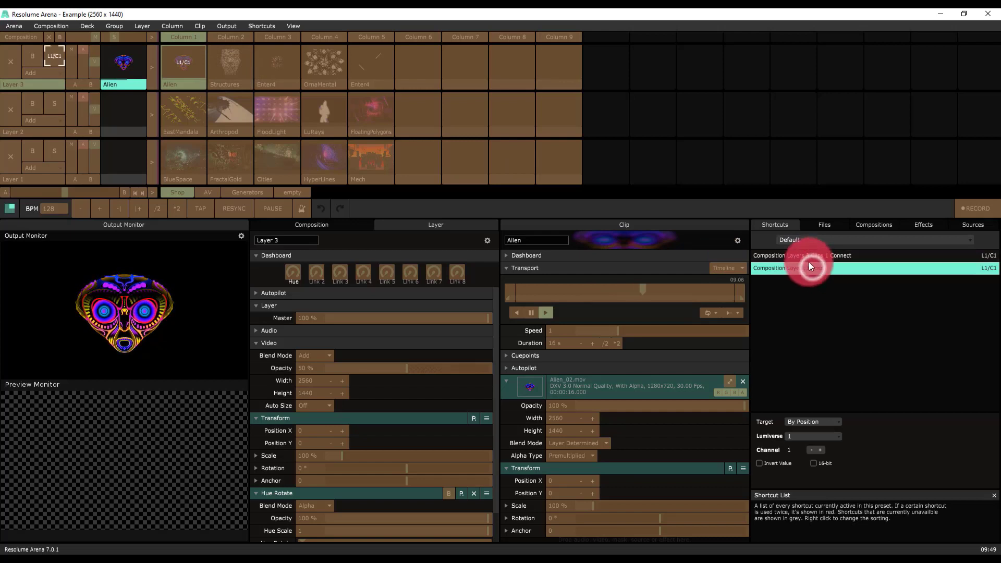
# Change the DMX channel of the Layer 3 Solo shortcut to 2, keeping it on Lumiverse 1.
pyautogui.click(806, 255)
pyautogui.click(805, 269)
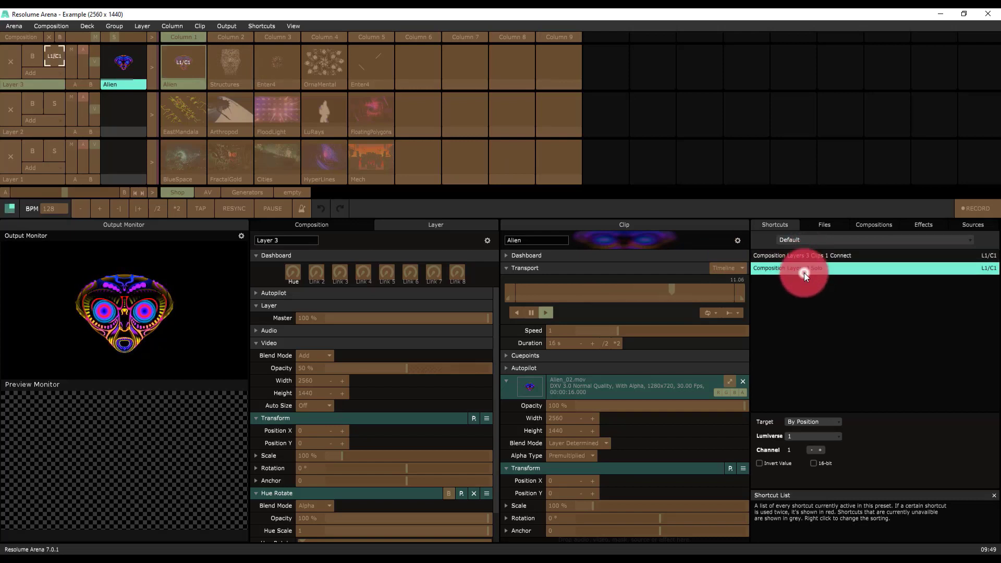
pyautogui.click(804, 436)
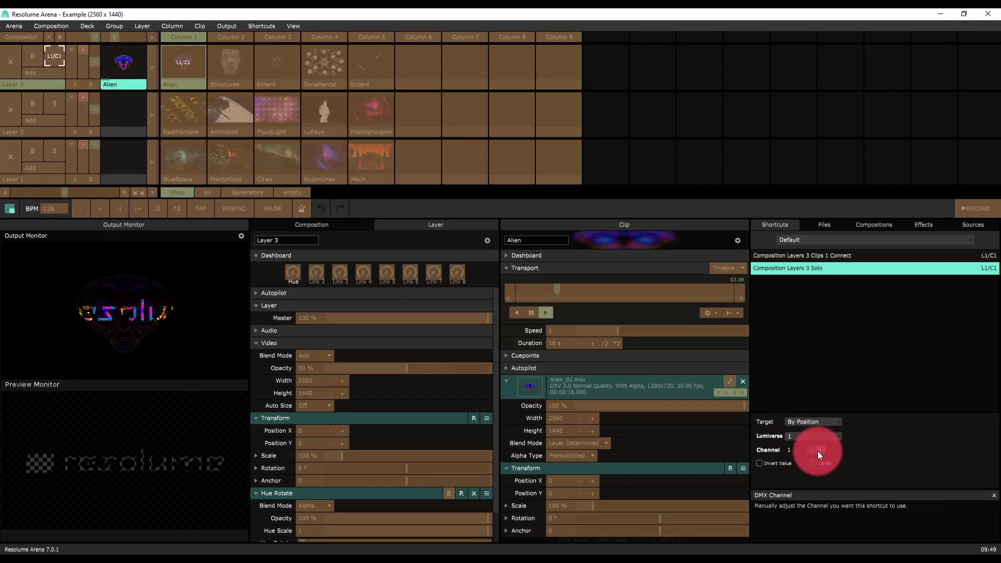
pyautogui.click(820, 450)
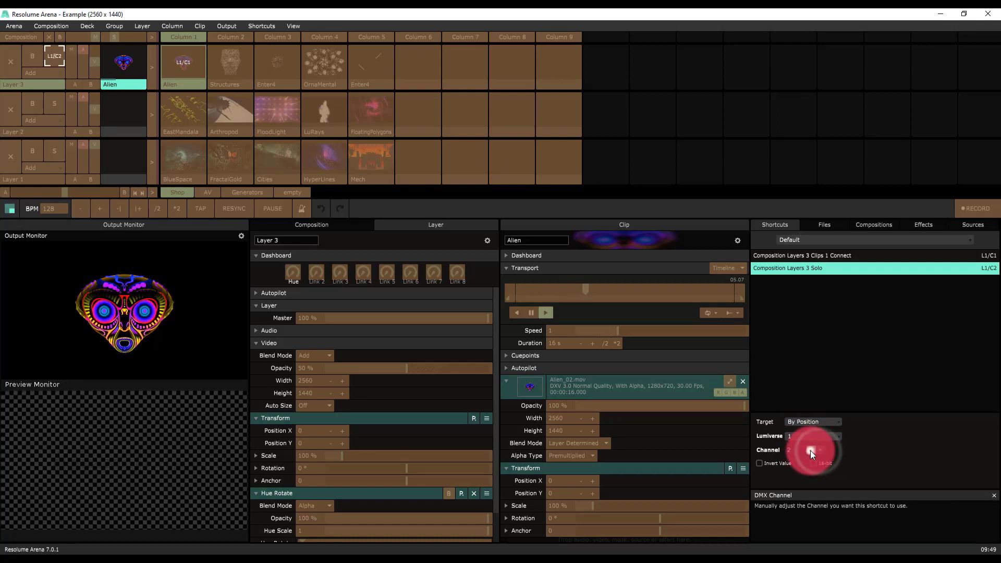
pyautogui.click(811, 451)
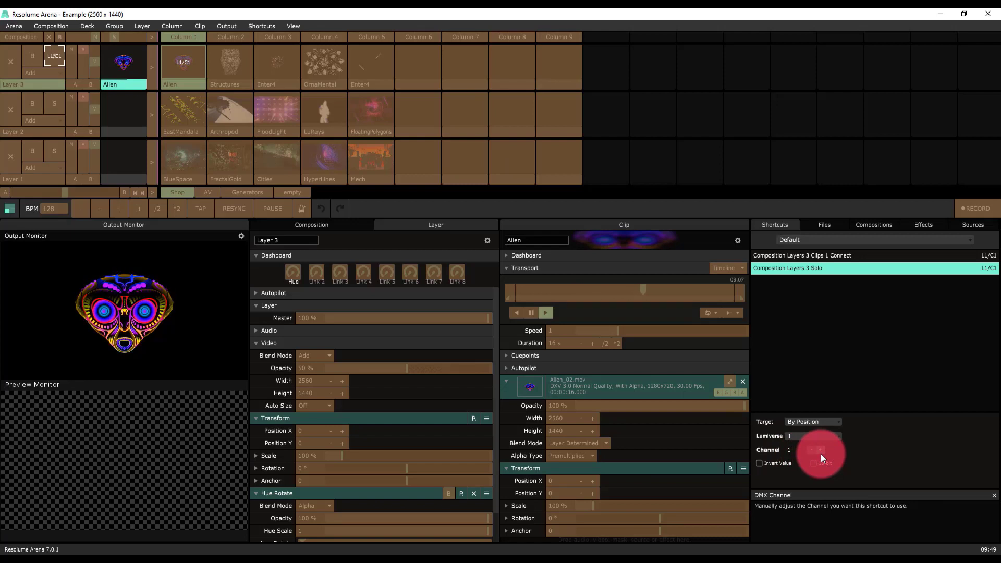
pyautogui.click(821, 453)
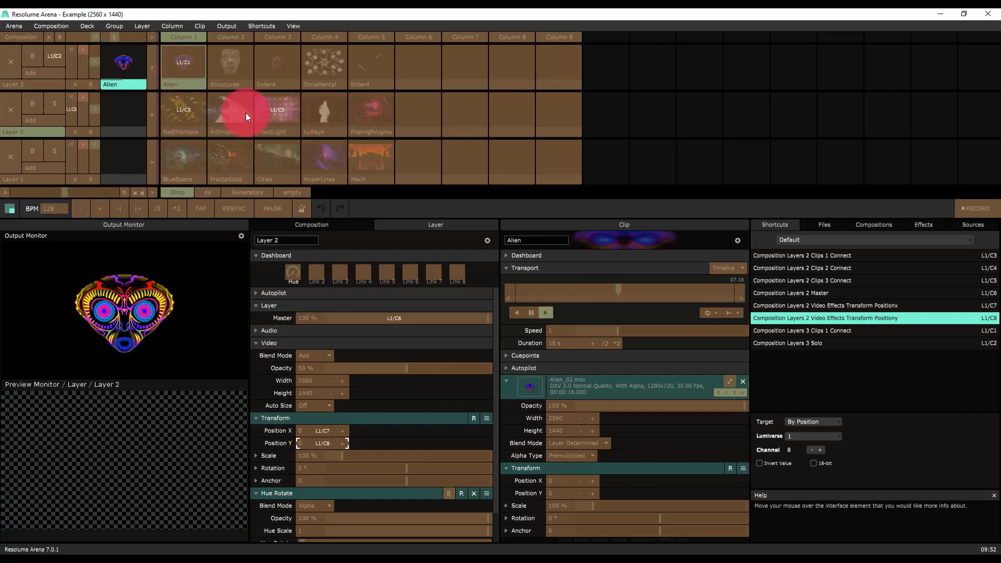
# Map the Layer 2 clips in columns 4 and 5 to channels 9 and 10, and review the Layer 3 shortcuts.
pyautogui.click(314, 113)
pyautogui.click(365, 123)
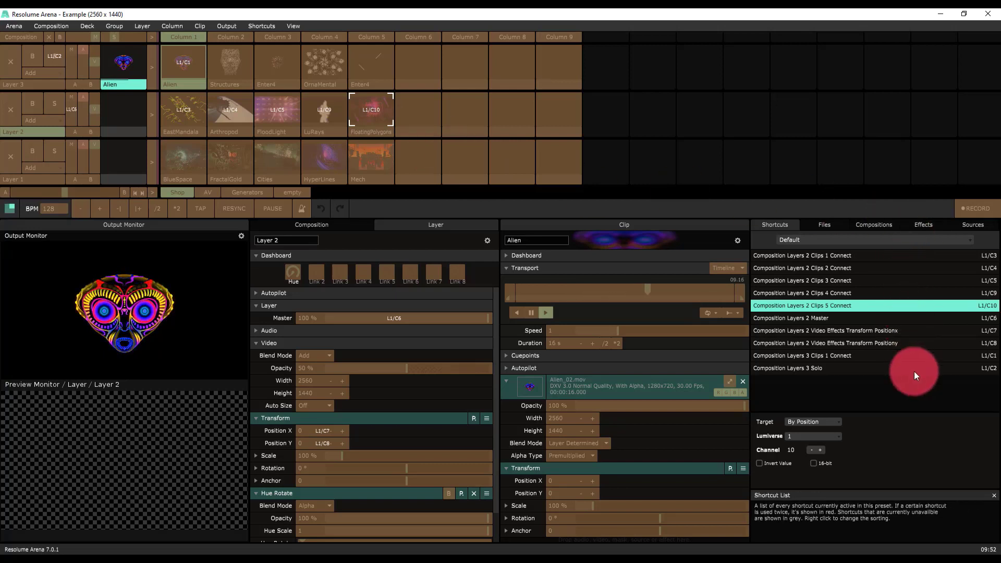
pyautogui.click(920, 393)
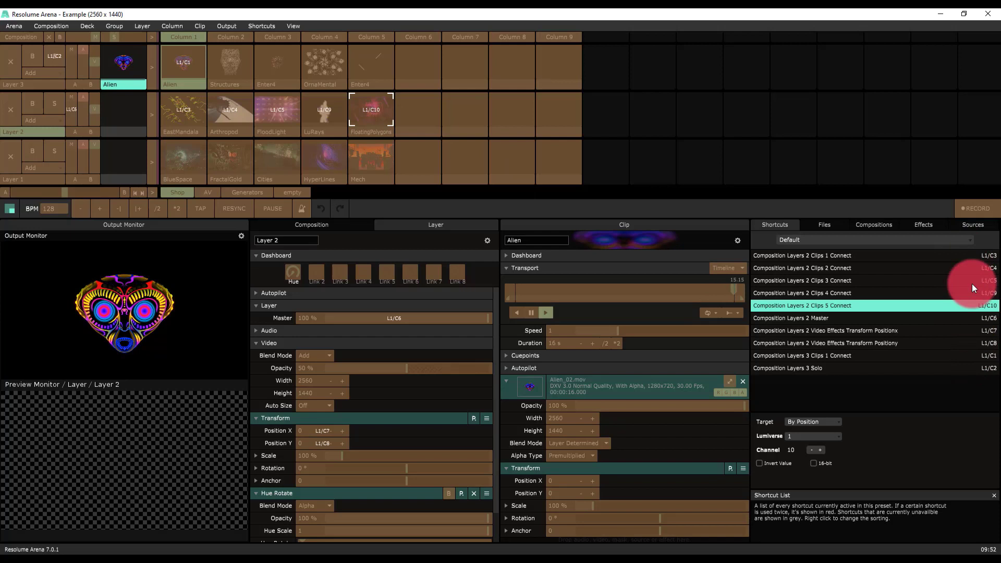
pyautogui.click(976, 372)
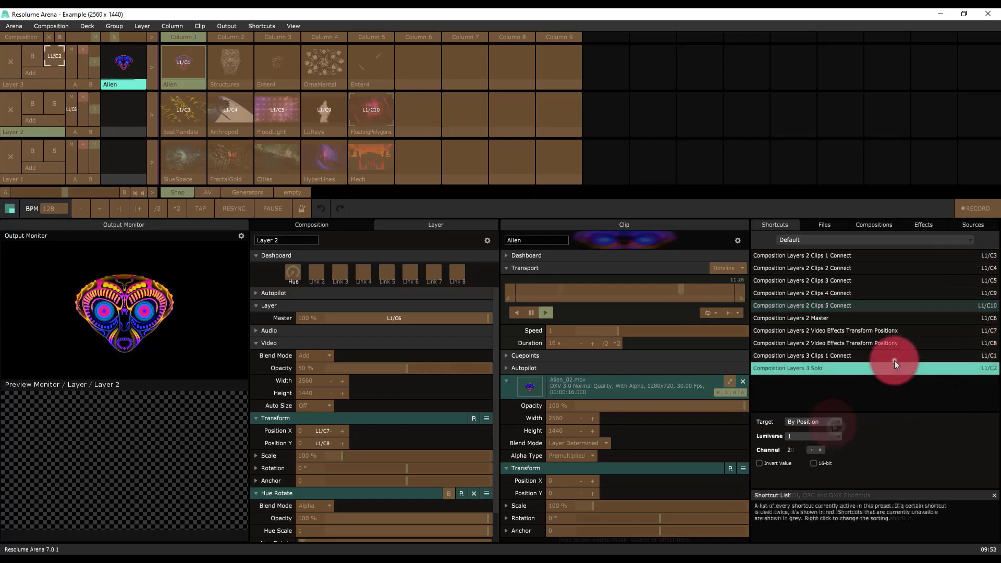
pyautogui.click(895, 356)
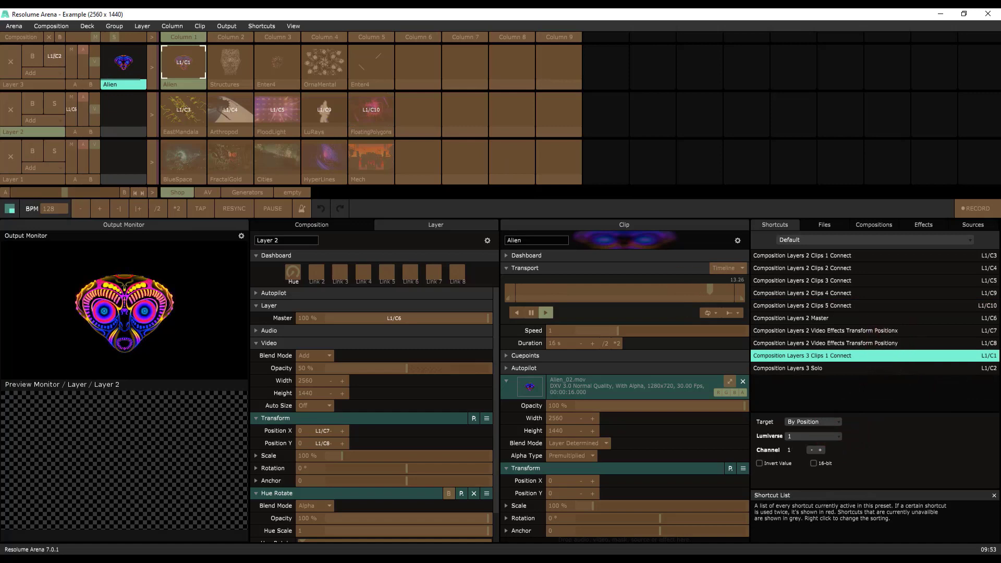
# Switch to the LightShark console, show the fixtures and select 1CH_LTP fixtures 1, 3 and 5.
pyautogui.click(164, 91)
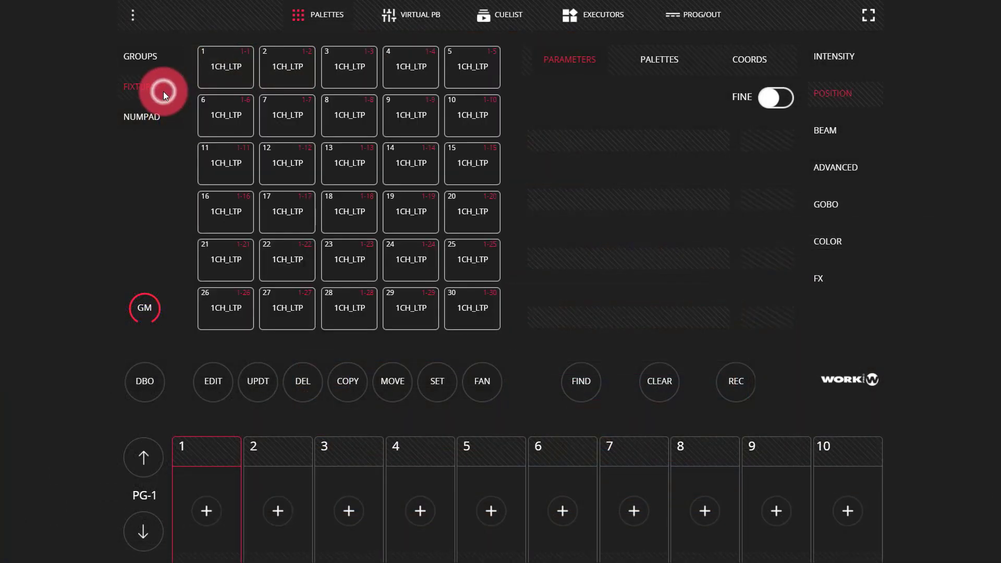
pyautogui.click(229, 62)
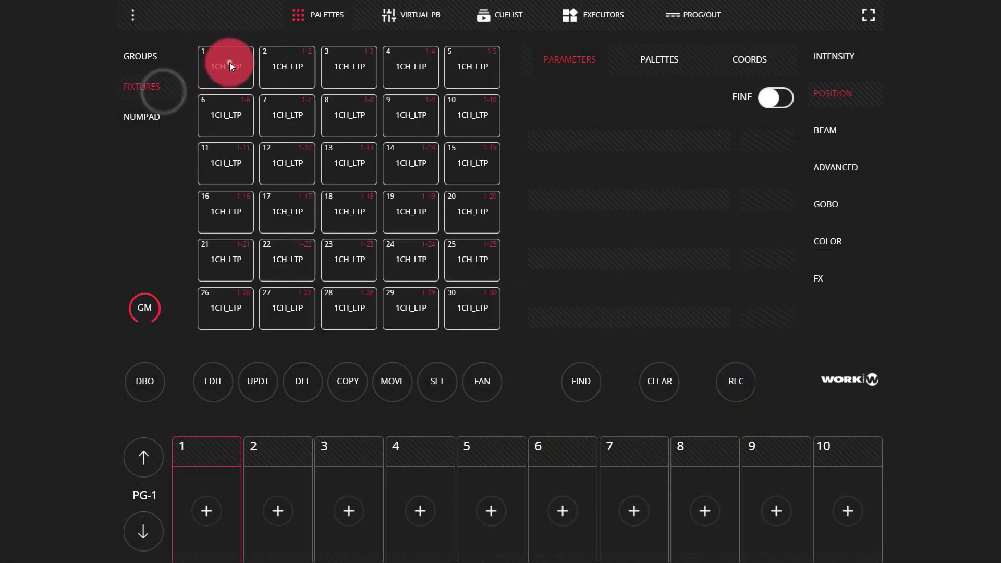
pyautogui.click(354, 74)
pyautogui.click(474, 73)
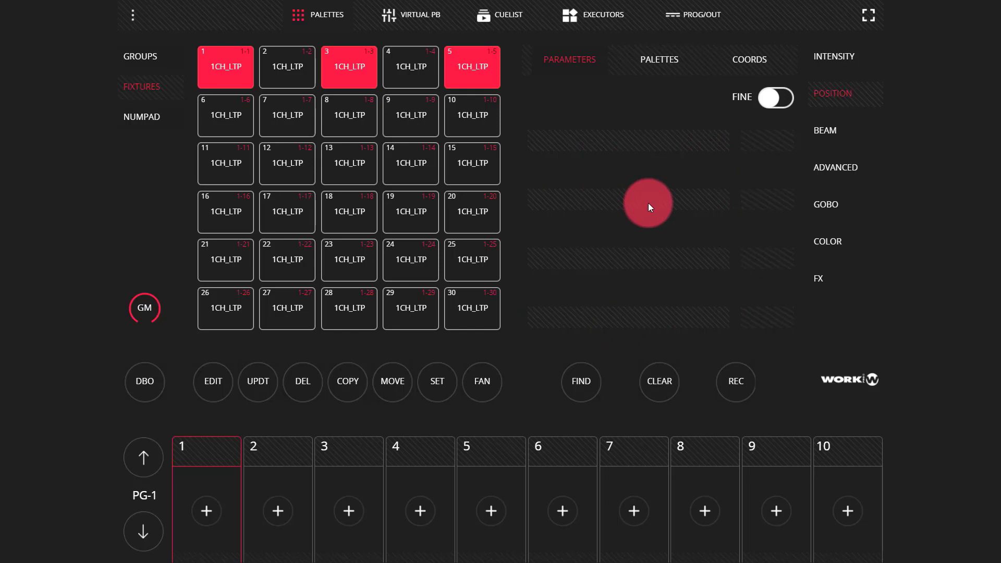
# Start a new show without saving the current one.
pyautogui.click(135, 15)
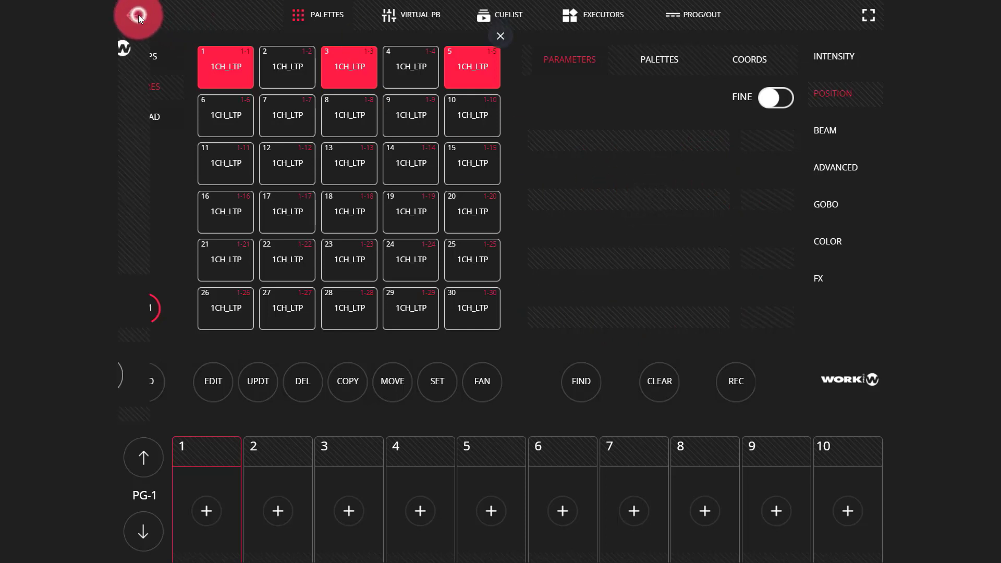
pyautogui.click(374, 249)
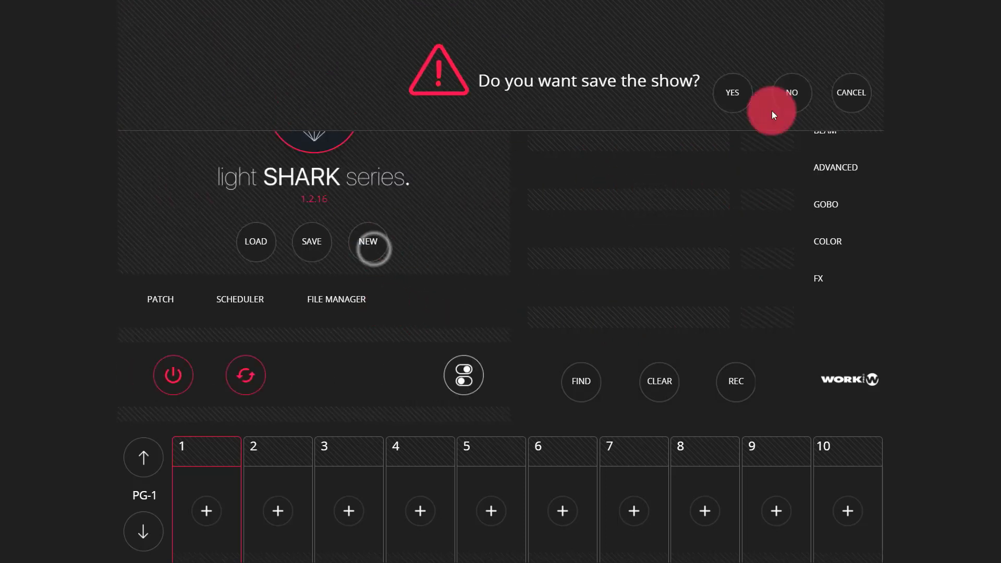
pyautogui.click(792, 93)
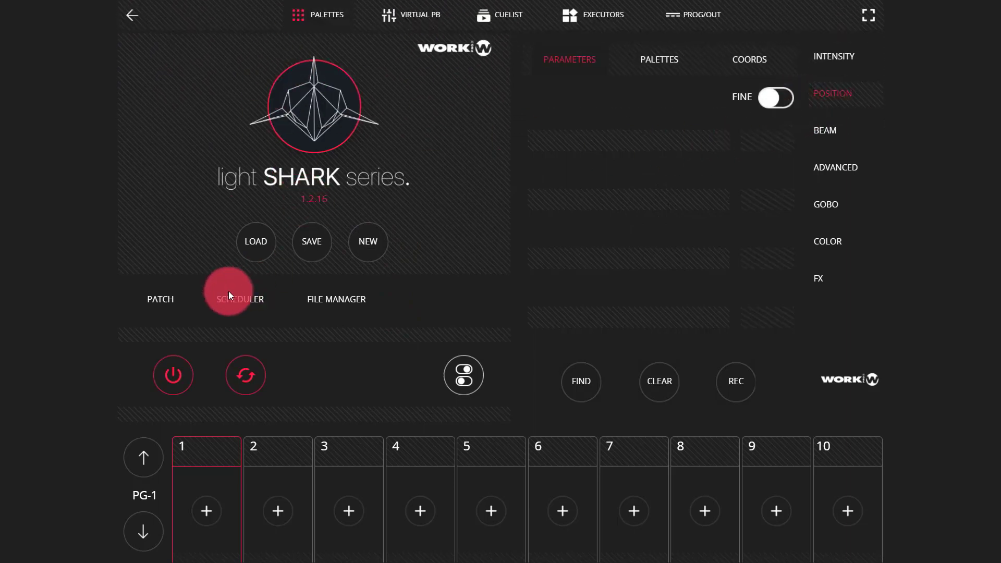
# Open the patch's fixture editor and create a new fixture from scratch.
pyautogui.click(148, 304)
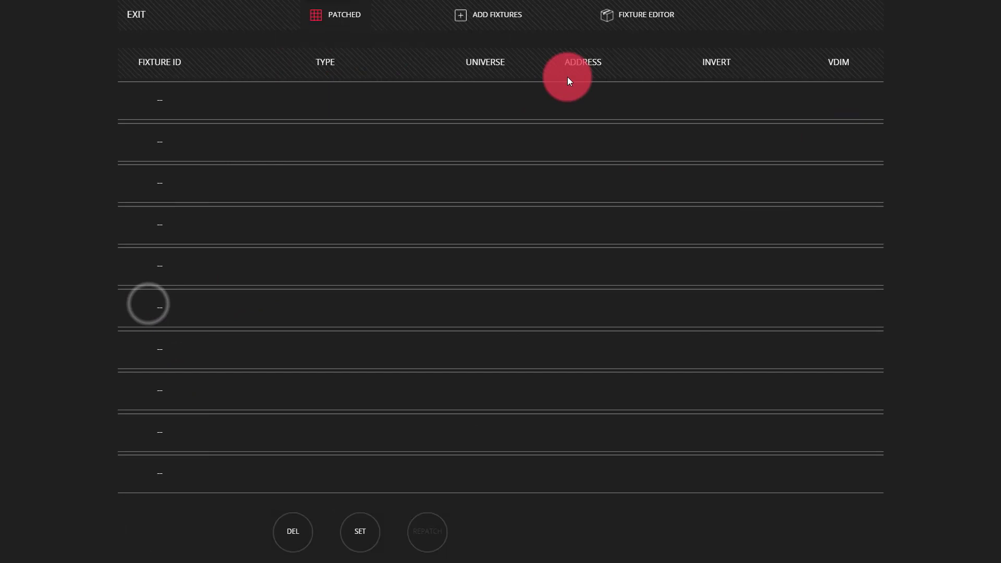
pyautogui.click(621, 10)
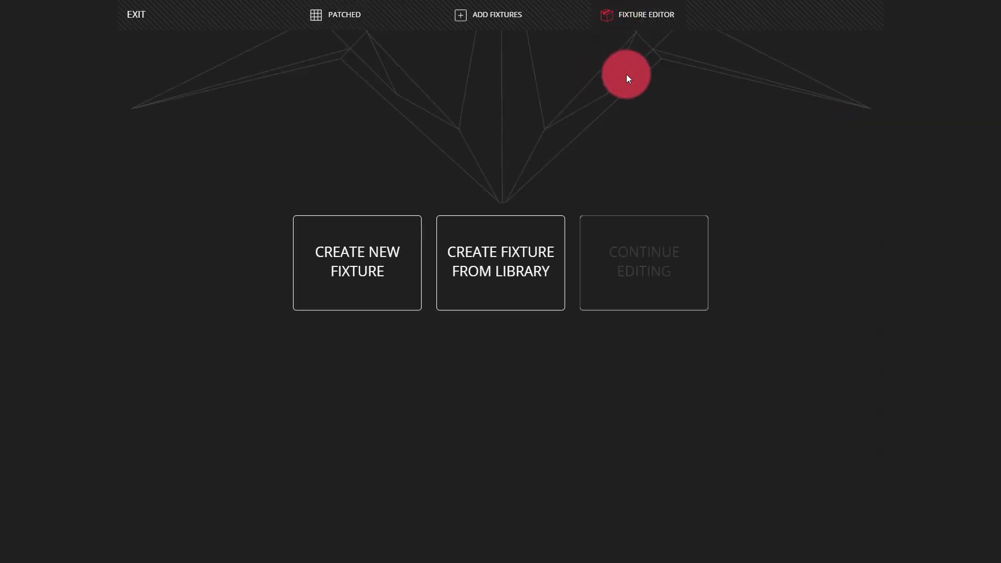
pyautogui.click(339, 268)
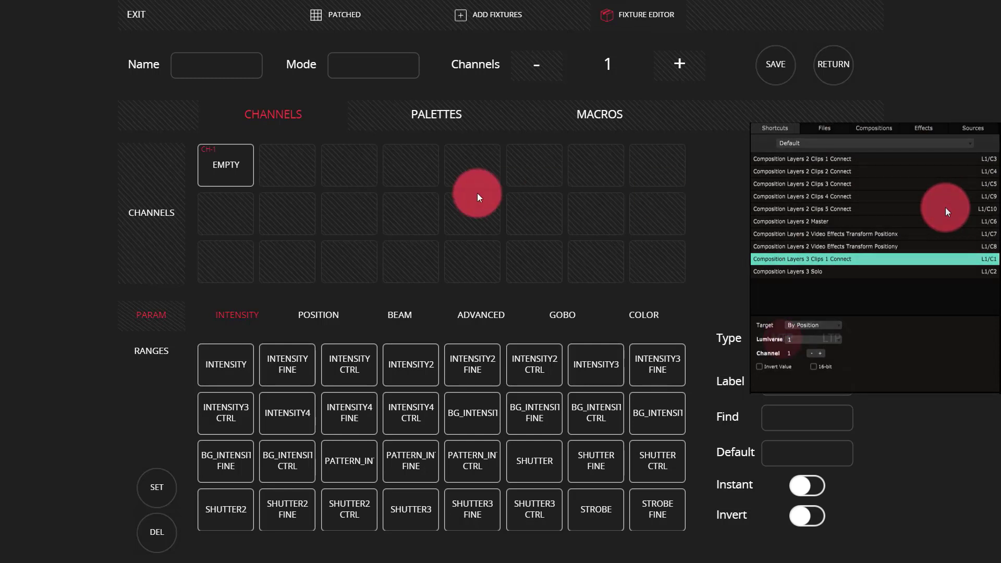
# Set the new fixture's number of channels to 10.
pyautogui.click(583, 117)
pyautogui.click(686, 65)
pyautogui.click(687, 64)
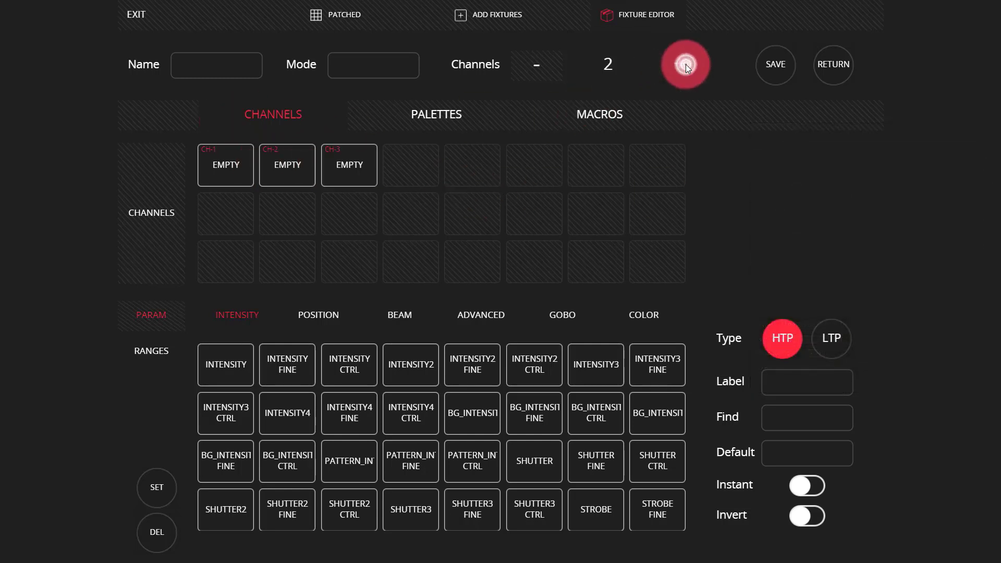
pyautogui.click(686, 64)
pyautogui.click(686, 64)
pyautogui.click(686, 65)
pyautogui.click(686, 65)
pyautogui.click(686, 65)
pyautogui.click(686, 64)
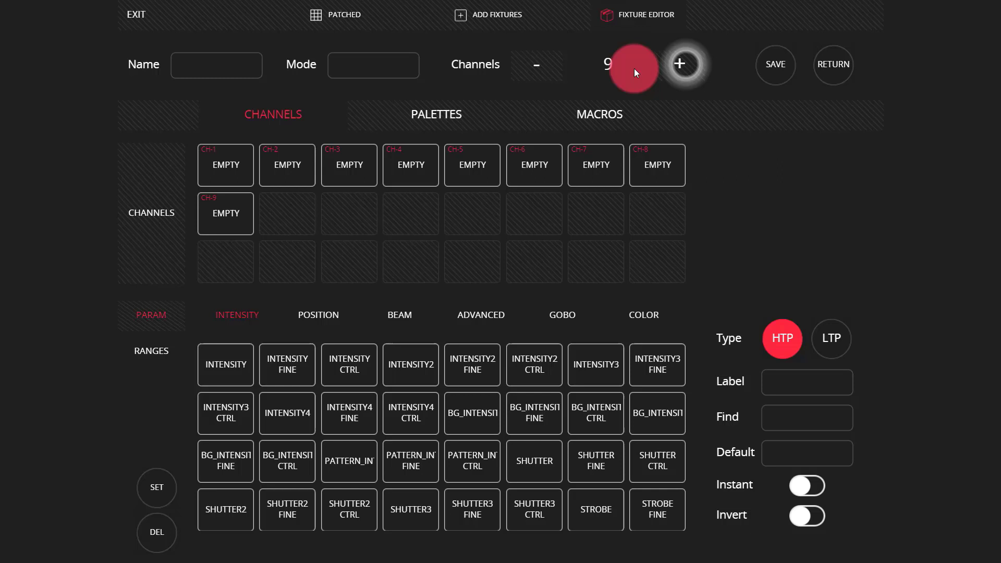
pyautogui.click(677, 67)
# Name the fixture Resolume and set its mode to 1.
pyautogui.click(204, 69)
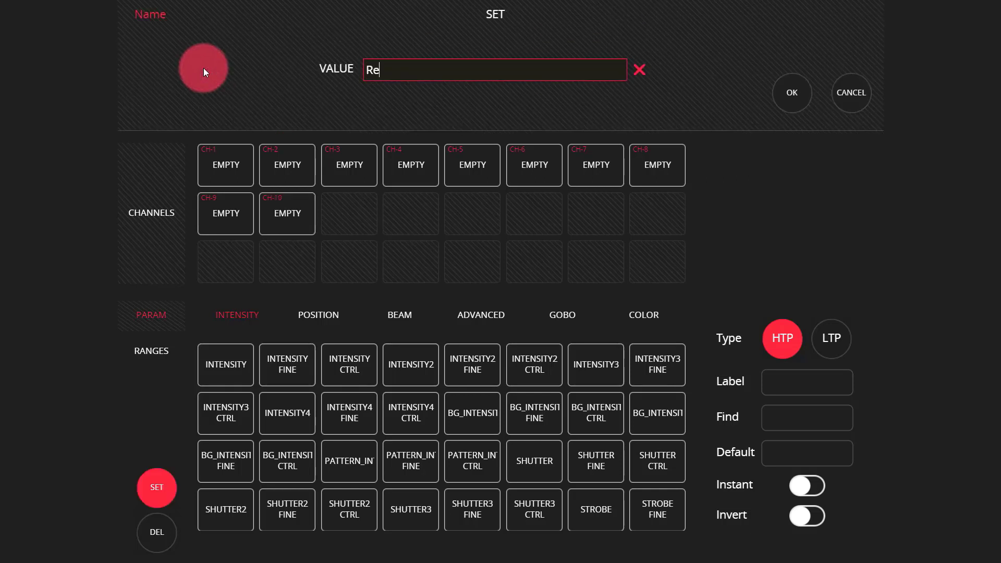
pyautogui.write('Resolume')
pyautogui.press('Return')
pyautogui.click(382, 76)
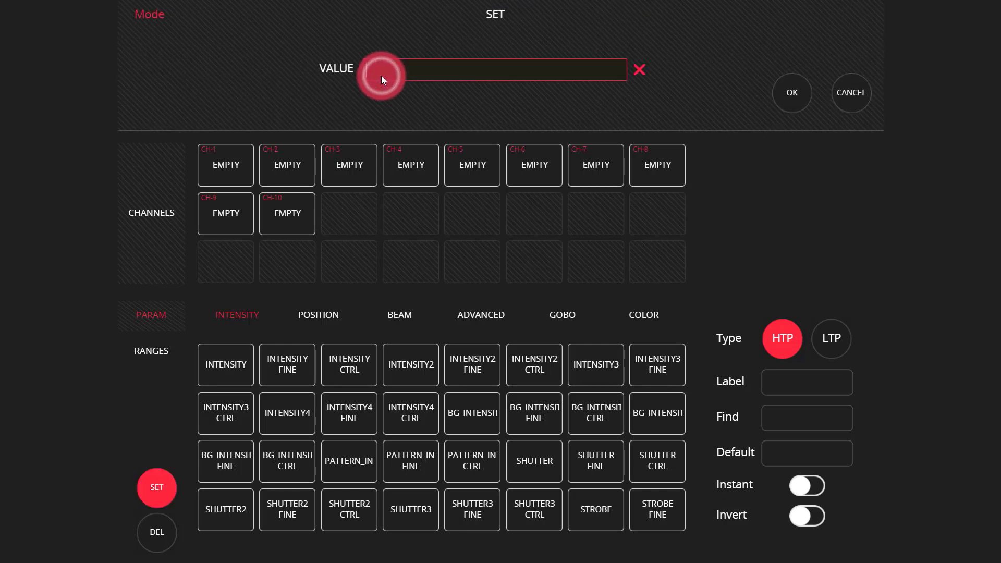
pyautogui.write('1')
pyautogui.press('Return')
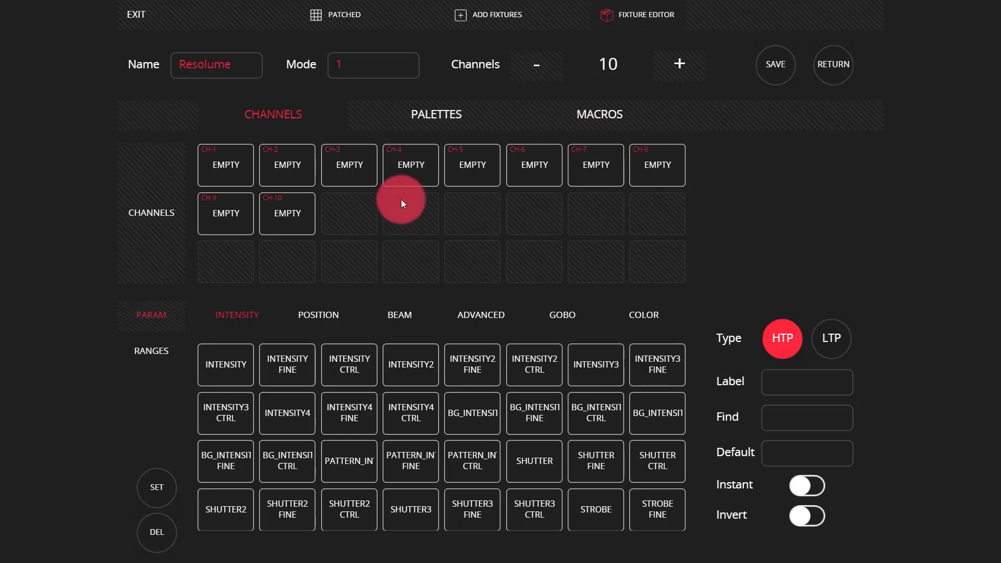
# Assign the INTENSITY parameter to channel 1 of the fixture.
pyautogui.click(229, 173)
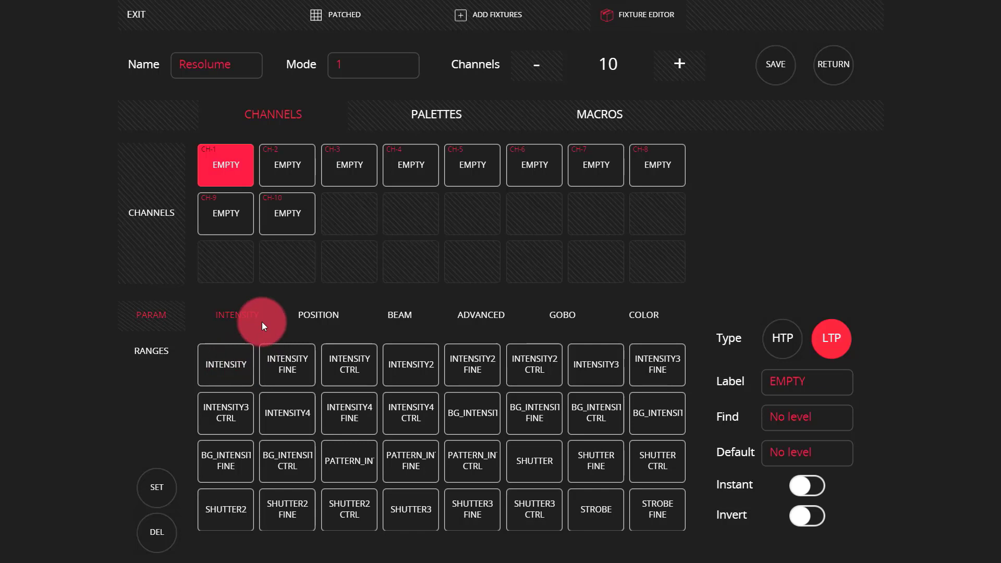
pyautogui.moveTo(377, 465); pyautogui.dragTo(364, 251)
pyautogui.moveTo(371, 308); pyautogui.dragTo(390, 413)
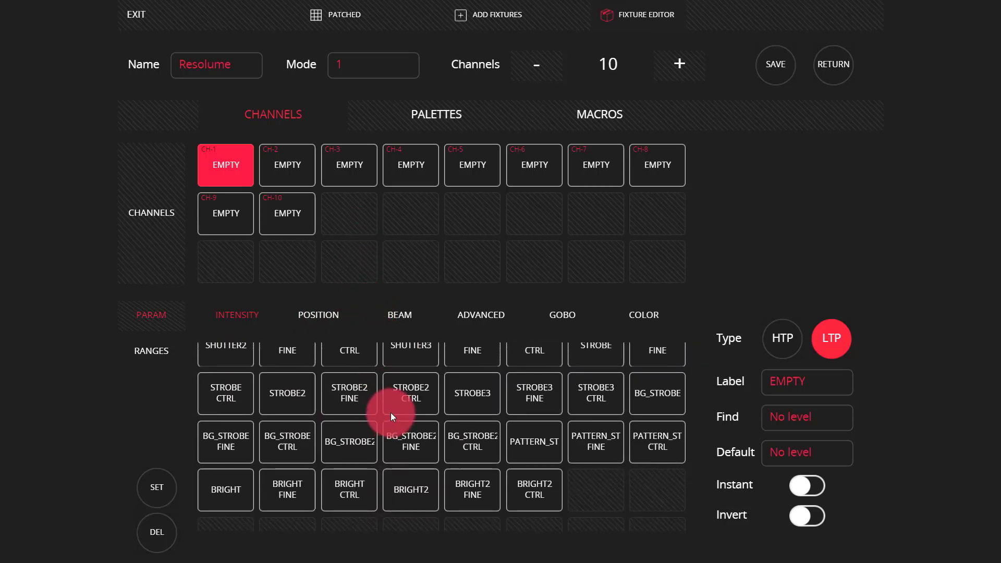
pyautogui.click(217, 371)
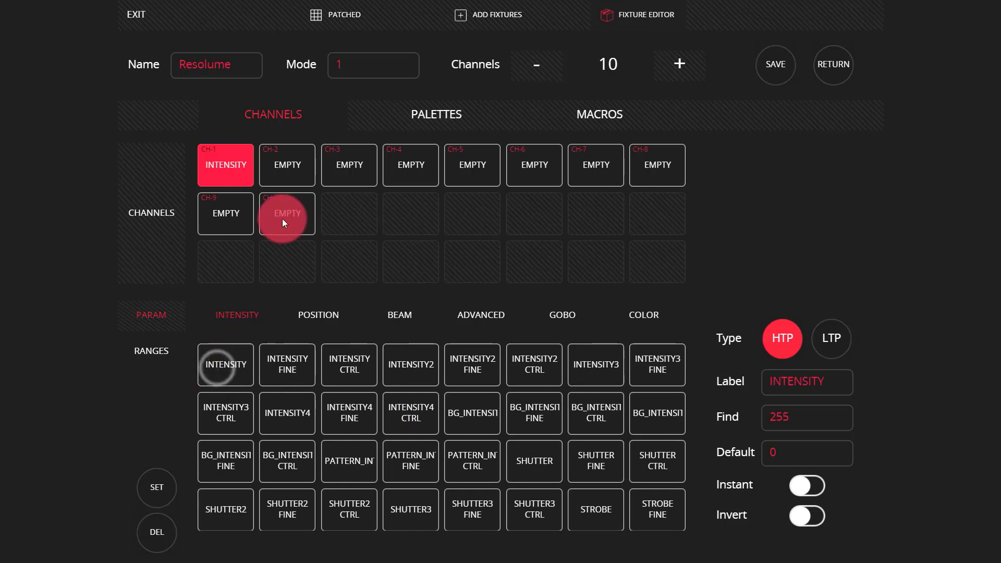
# Assign the INTENSITY CTRL parameter to channel 2 and acknowledge the channel type change.
pyautogui.click(288, 186)
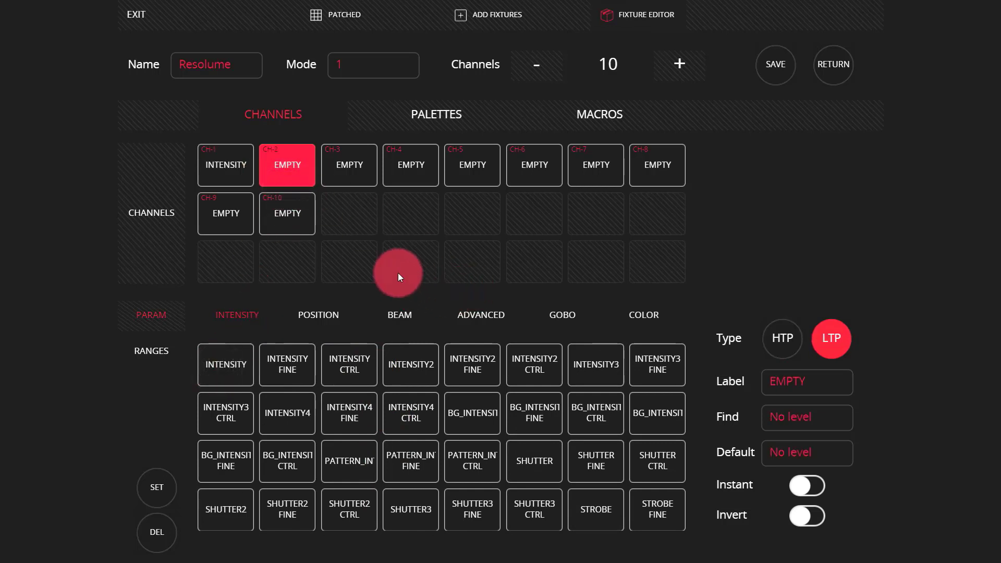
pyautogui.click(279, 377)
pyautogui.click(361, 373)
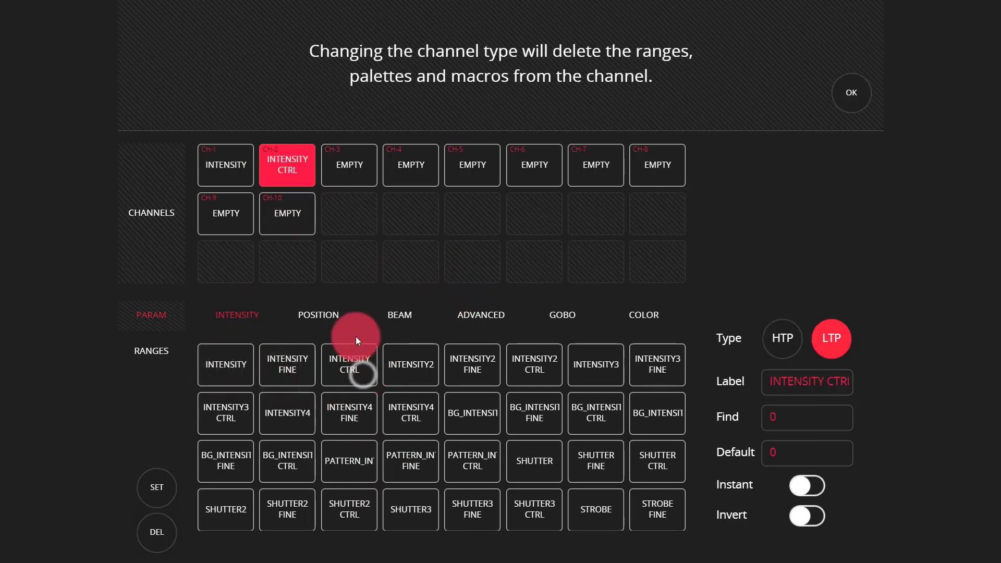
pyautogui.click(851, 92)
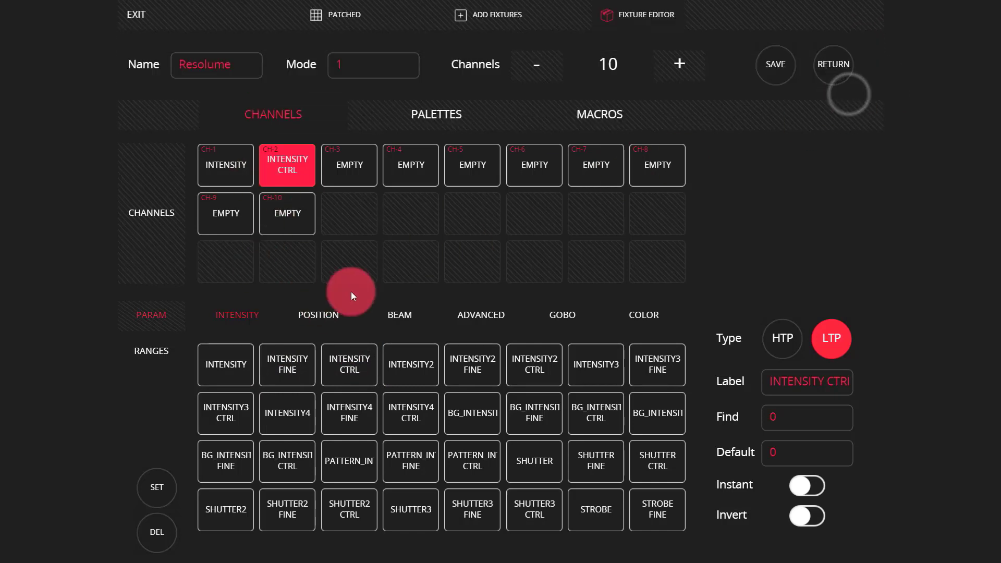
# Assign the PAN parameter to channel 7 and the TILT parameter to channel 8 of the fixture.
pyautogui.click(361, 148)
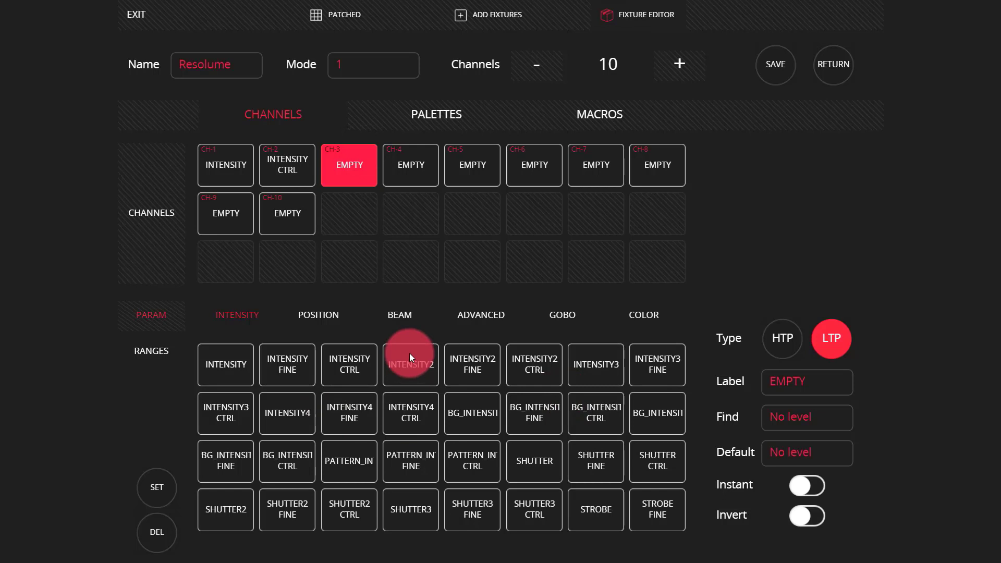
pyautogui.click(332, 313)
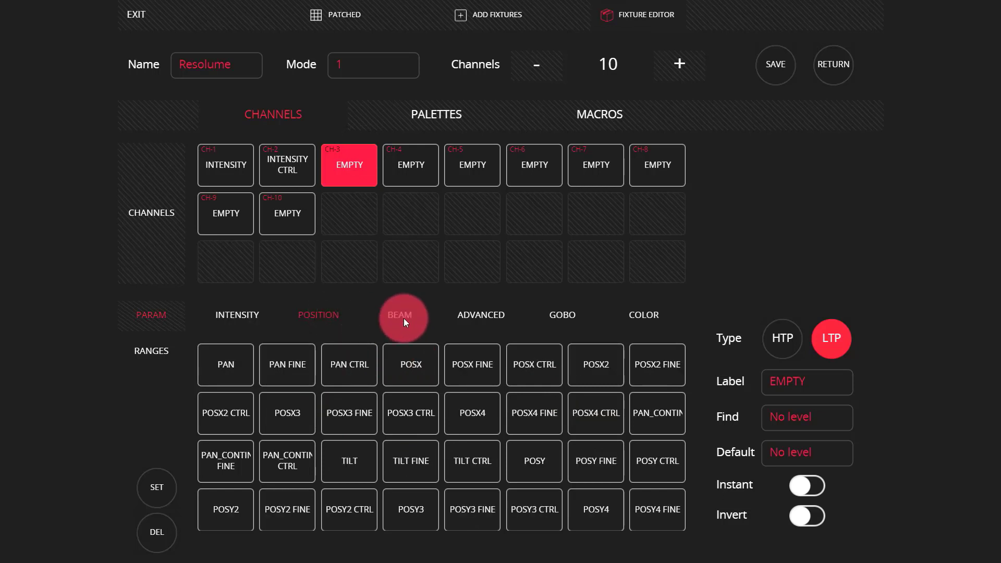
pyautogui.moveTo(452, 433); pyautogui.dragTo(426, 286)
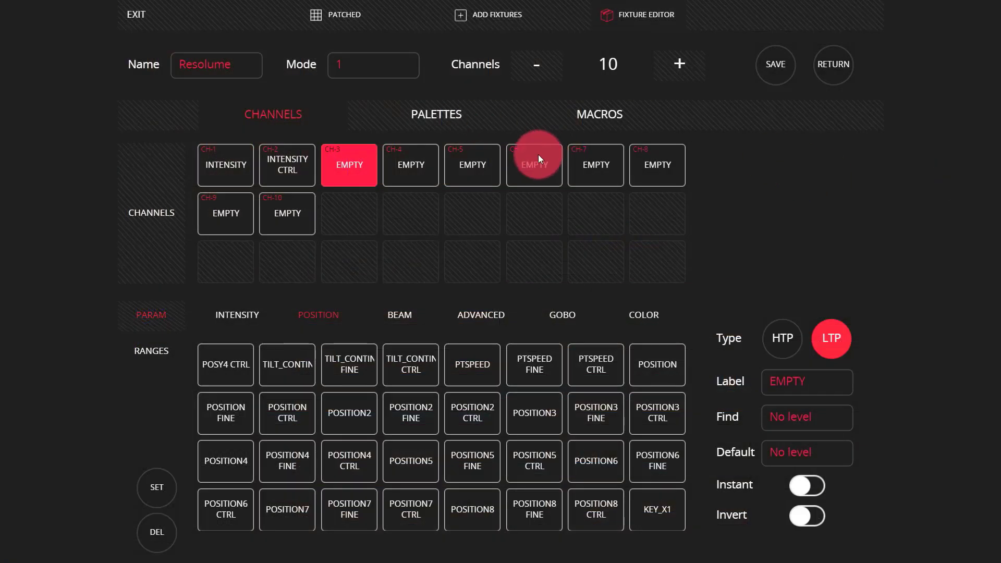
pyautogui.click(538, 158)
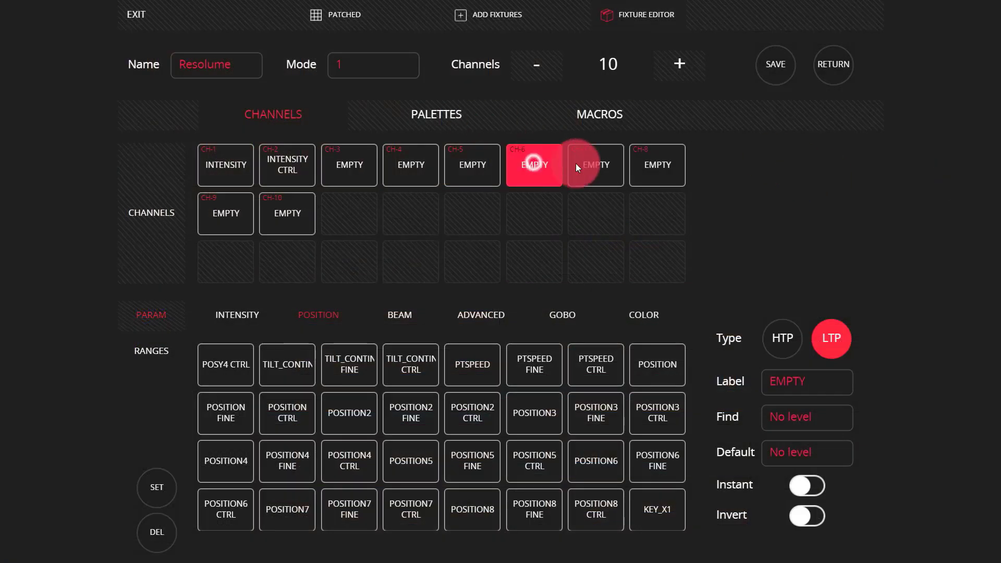
pyautogui.click(600, 166)
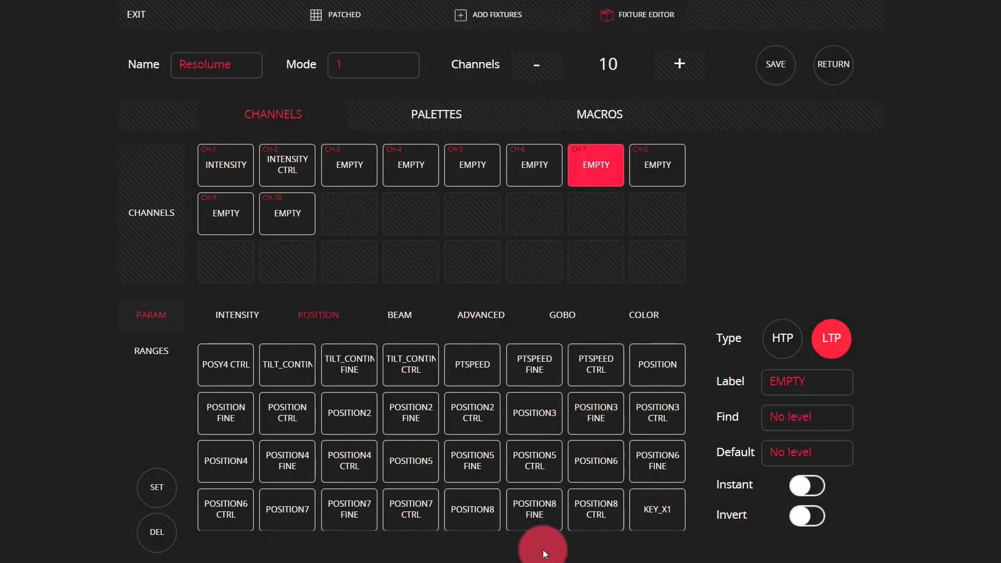
pyautogui.moveTo(495, 509); pyautogui.dragTo(528, 521)
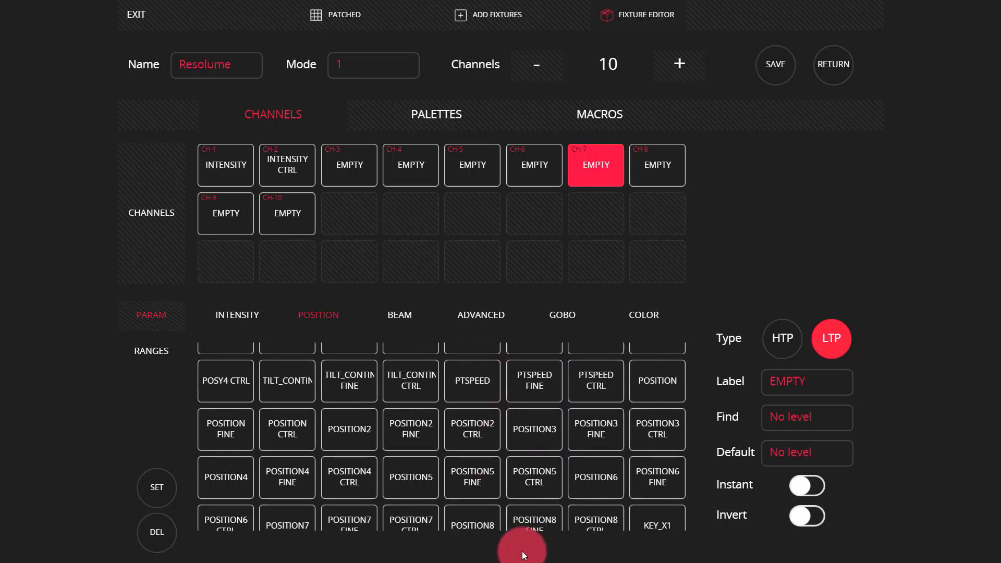
pyautogui.click(432, 417)
pyautogui.moveTo(410, 463); pyautogui.dragTo(442, 479)
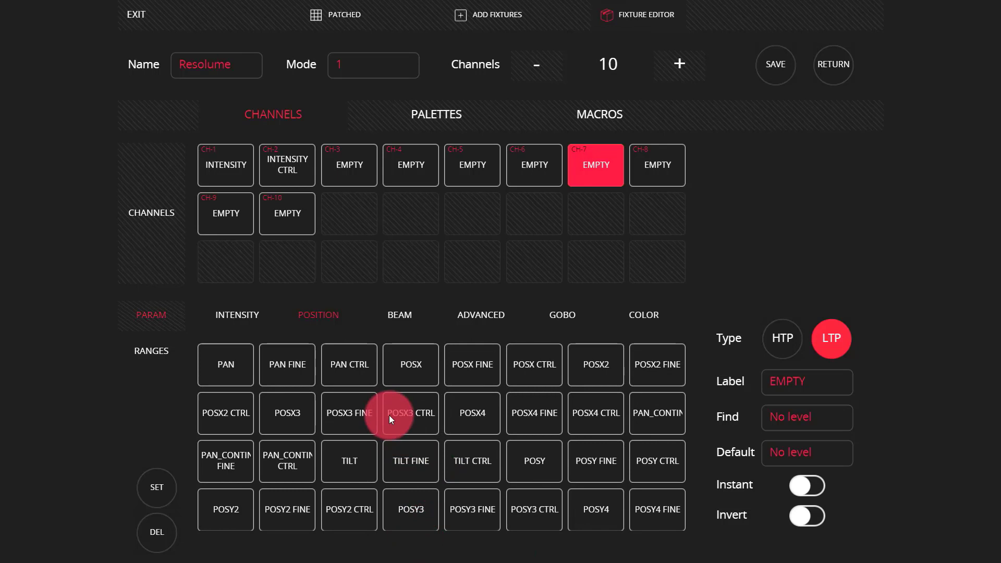
pyautogui.click(205, 363)
pyautogui.click(655, 175)
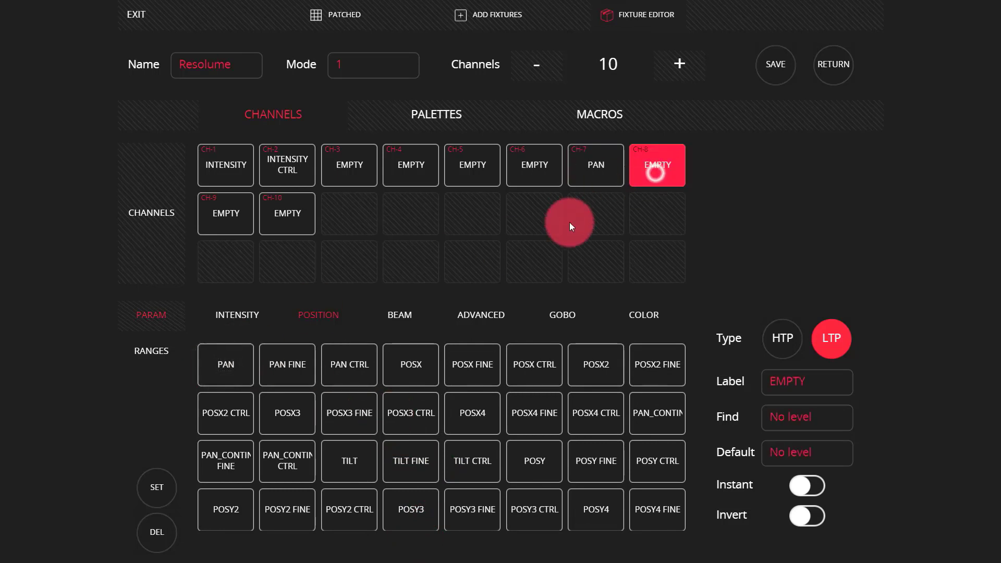
pyautogui.click(352, 463)
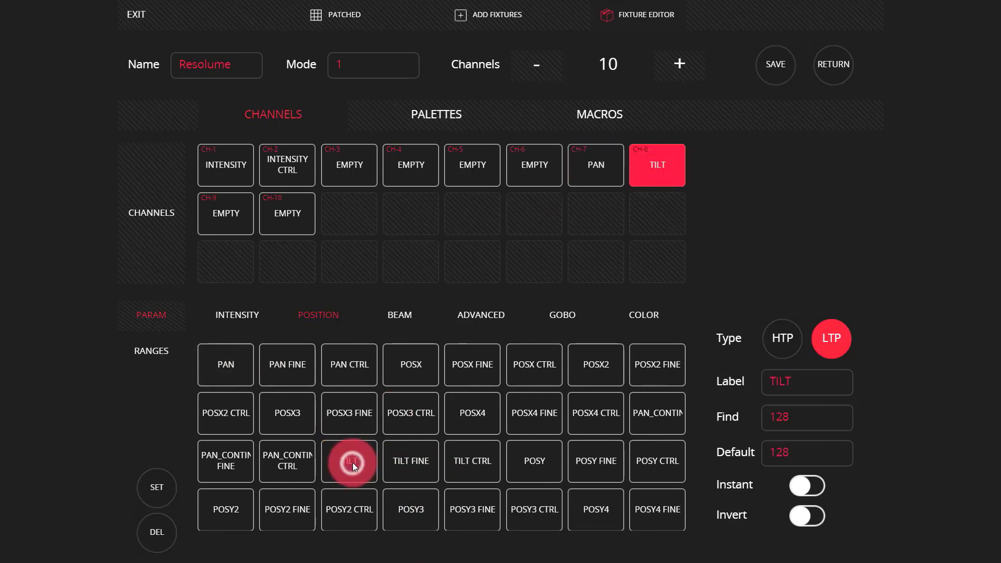
# Assign INTENSITY2 to channel 6 and PATTERN through PATTERN5 to channels 3, 4, 5, 9 and 10, and save the fixture.
pyautogui.click(533, 222)
pyautogui.click(528, 181)
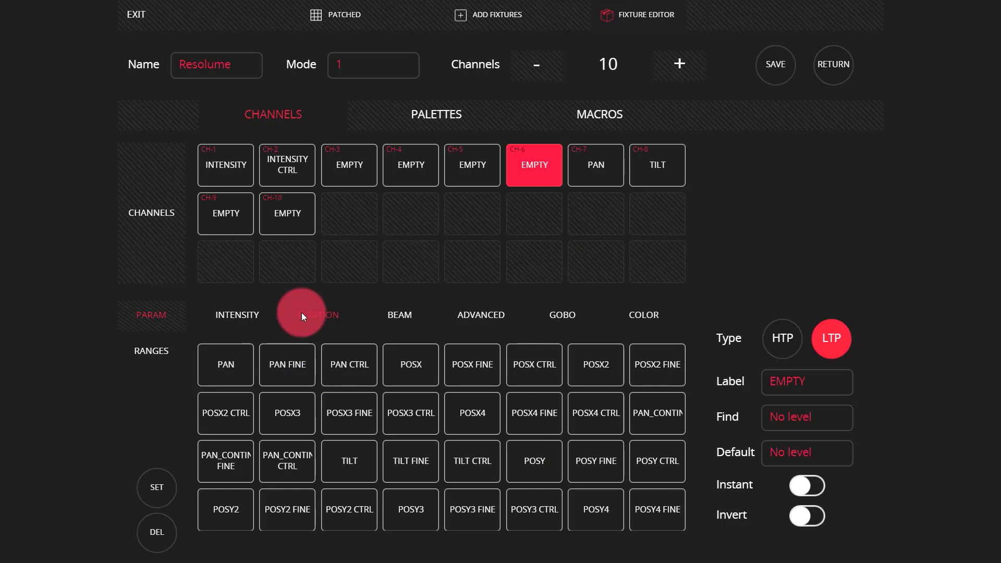
pyautogui.click(268, 308)
pyautogui.click(227, 363)
pyautogui.click(522, 426)
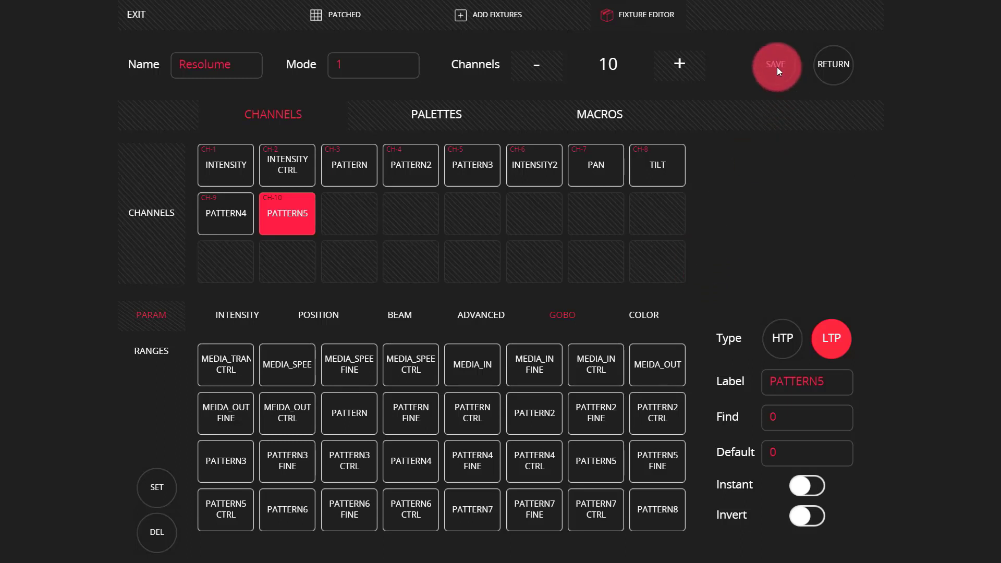
pyautogui.click(417, 39)
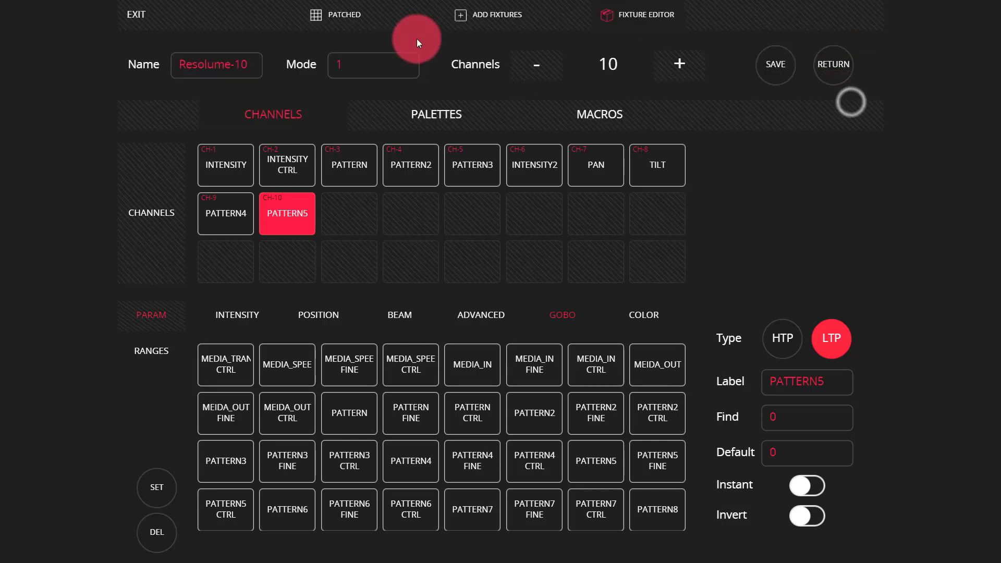
# Patch one Resolume-10 fixture in mode 1 from the USER brand.
pyautogui.click(503, 23)
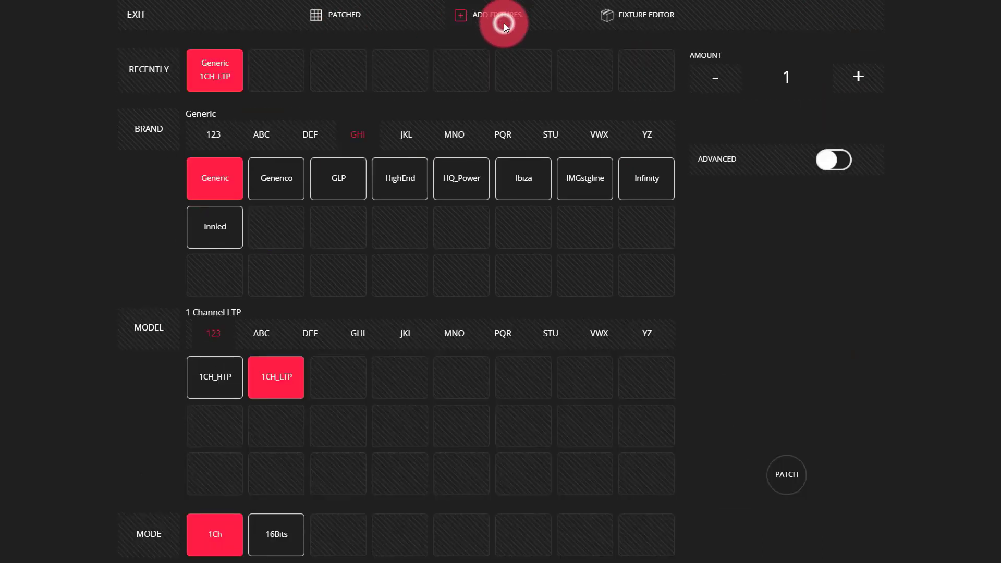
pyautogui.click(547, 134)
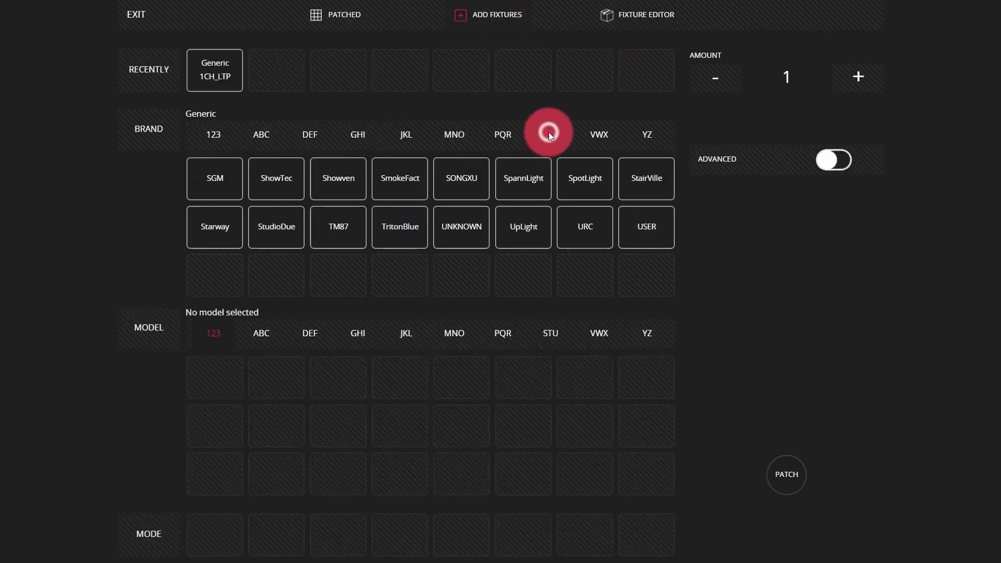
pyautogui.click(627, 226)
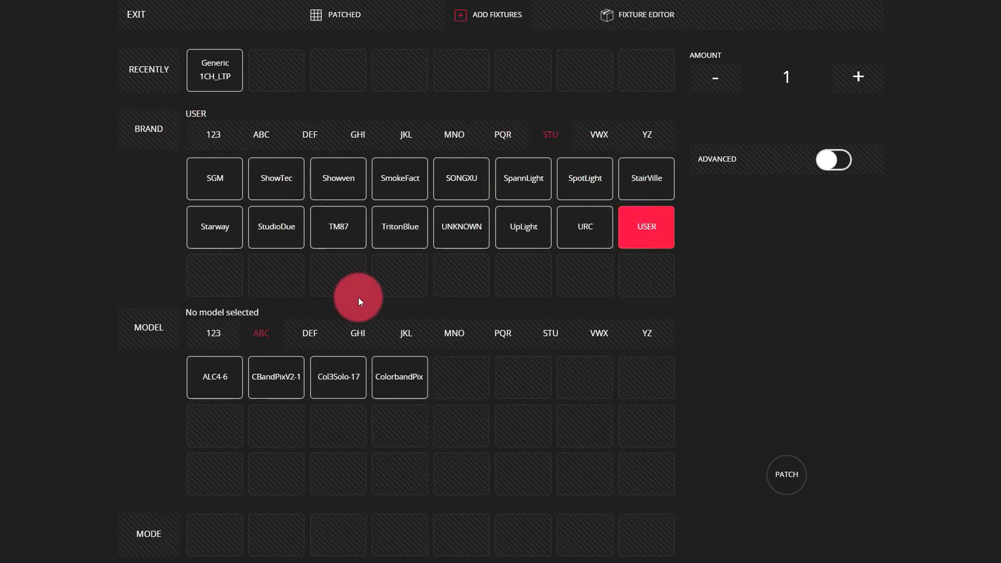
pyautogui.click(483, 333)
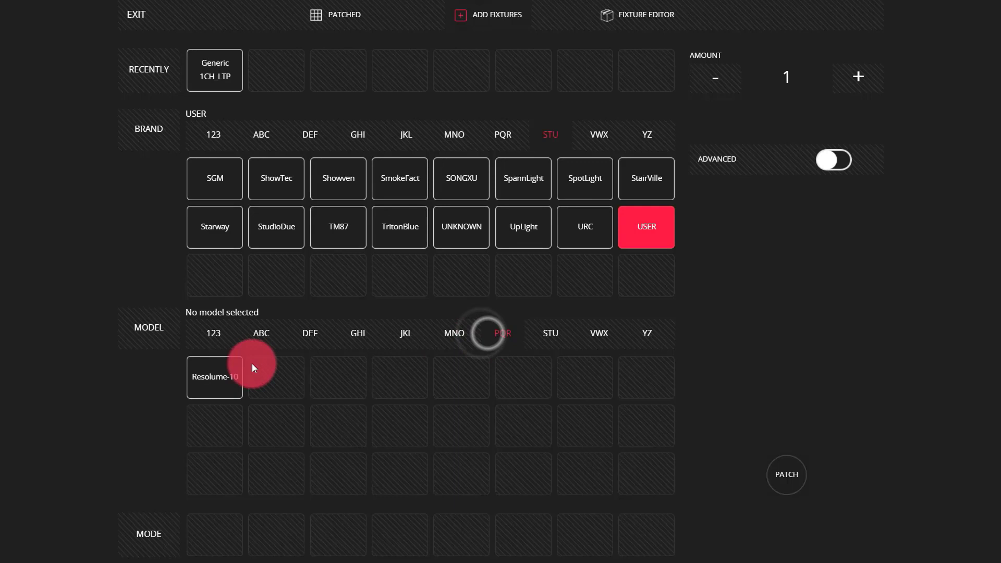
pyautogui.click(198, 384)
pyautogui.click(211, 534)
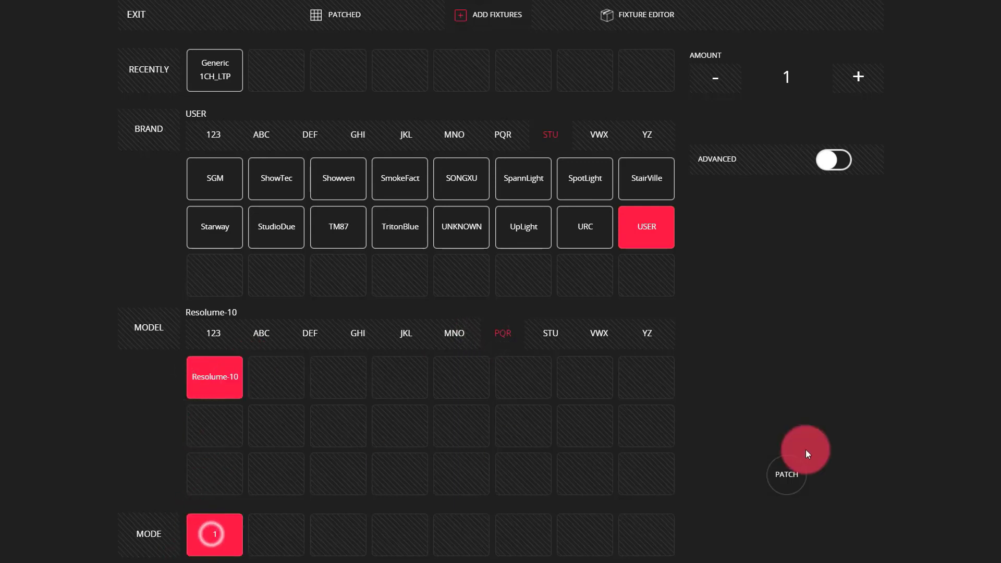
pyautogui.click(788, 473)
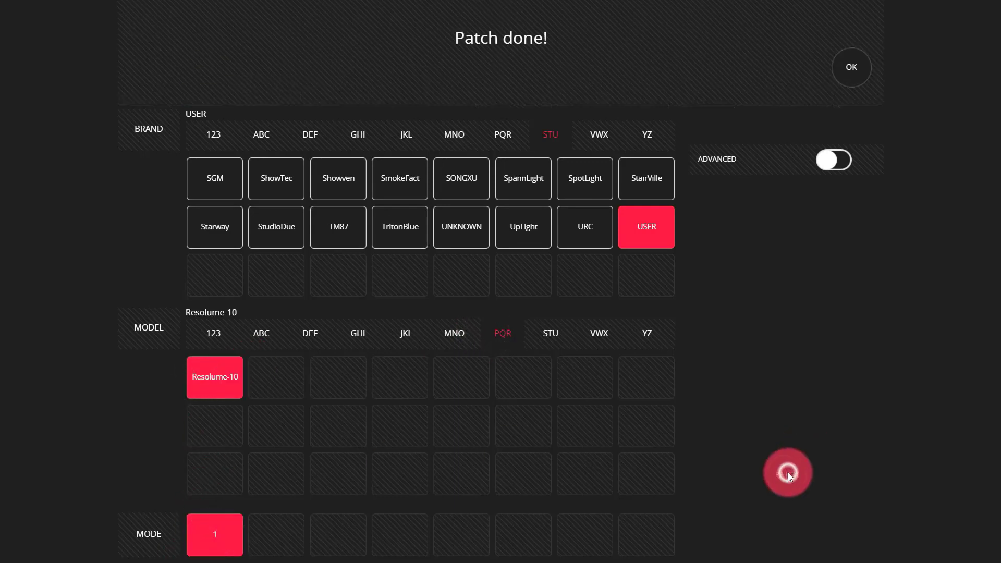
pyautogui.click(853, 74)
# Check the list of patched fixtures, leave the patch, and select the Resolume-10 group.
pyautogui.click(311, 21)
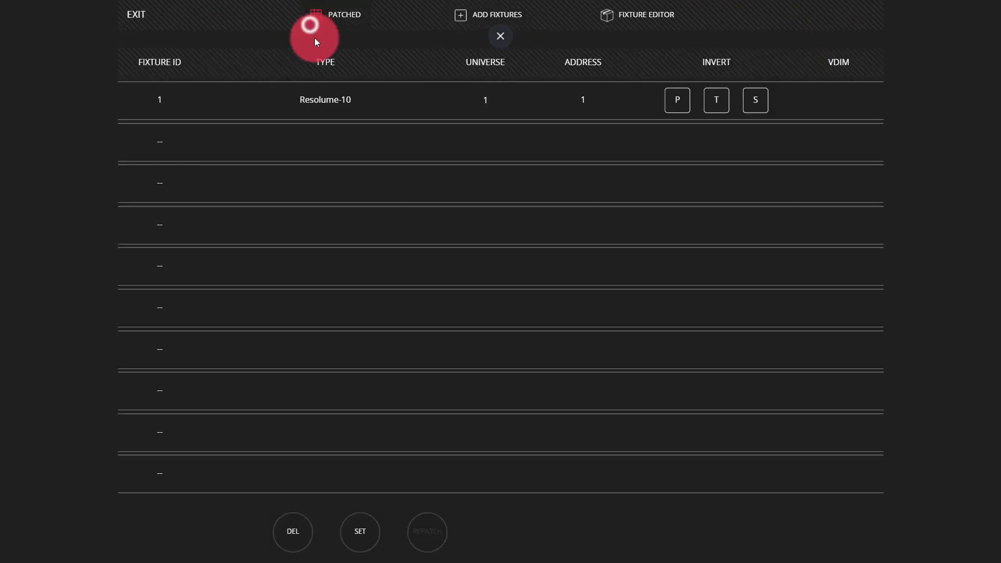
pyautogui.click(144, 19)
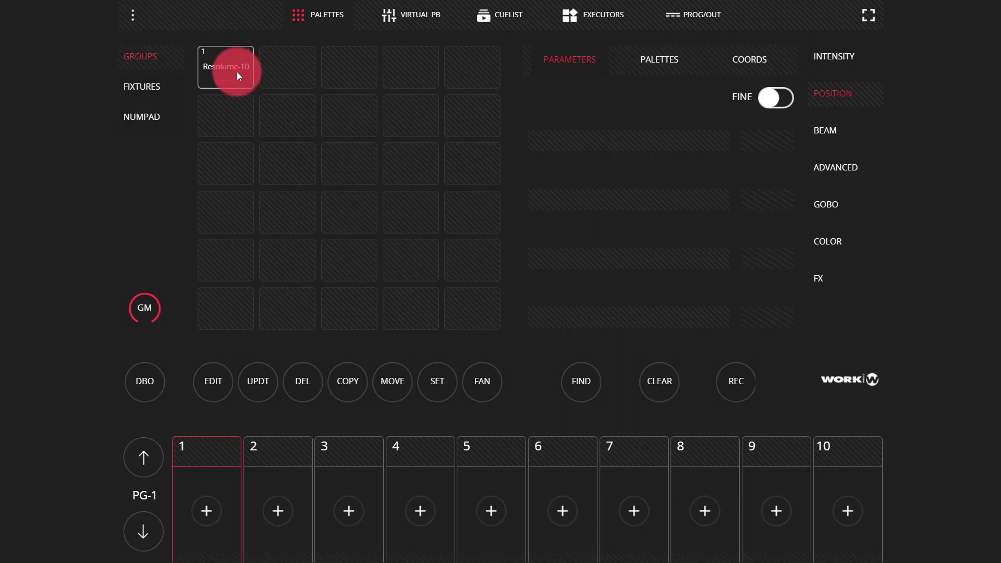
pyautogui.click(140, 84)
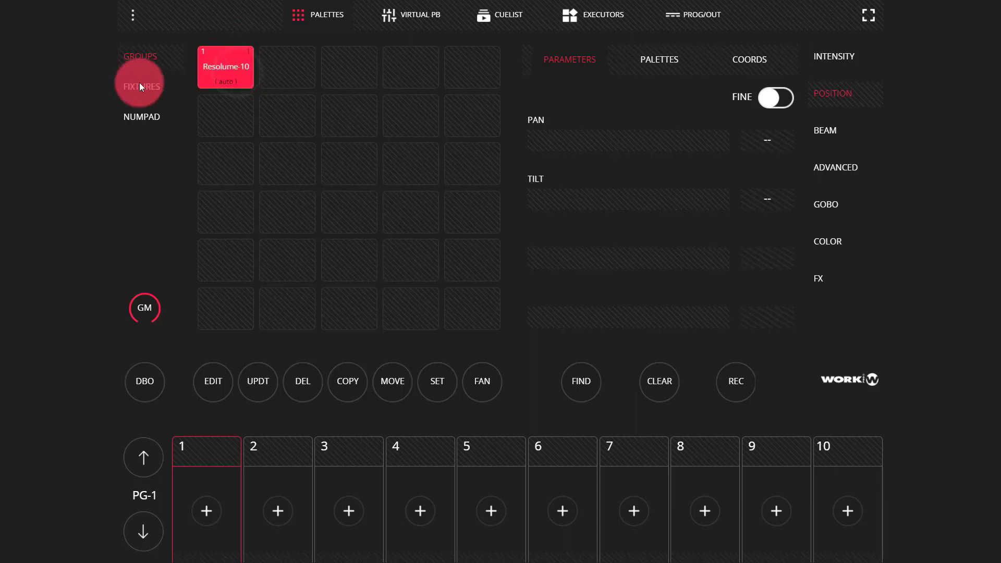
pyautogui.click(149, 51)
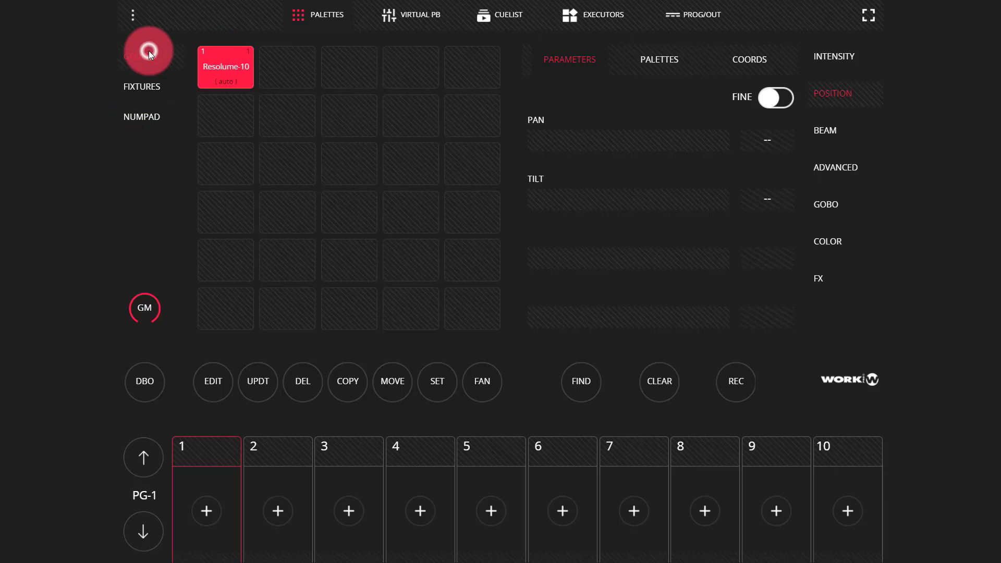
pyautogui.click(412, 109)
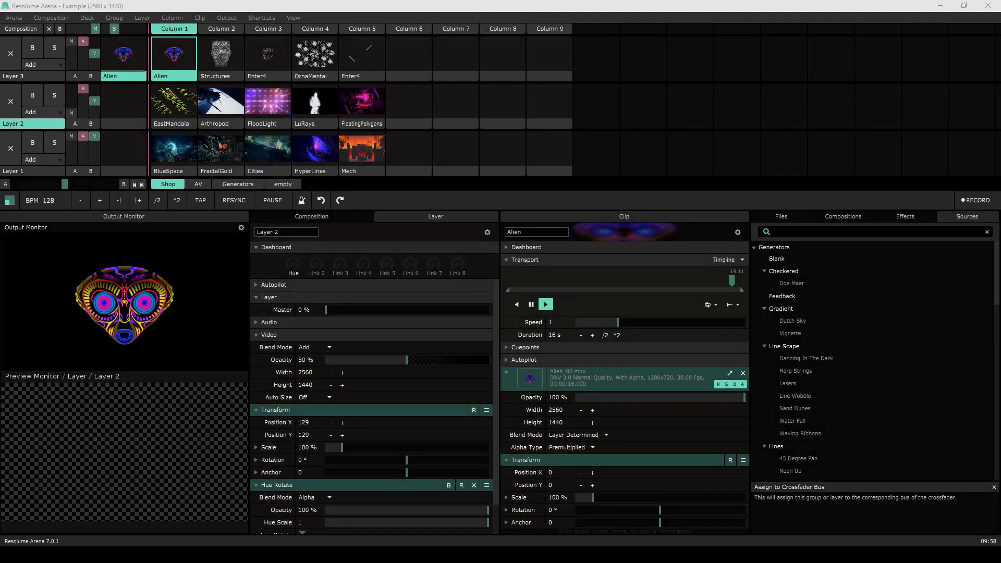
# Switch to Resolume Arena and review the DMX shortcut mapping, leaving DMX shortcut editing when finished.
pyautogui.click(323, 291)
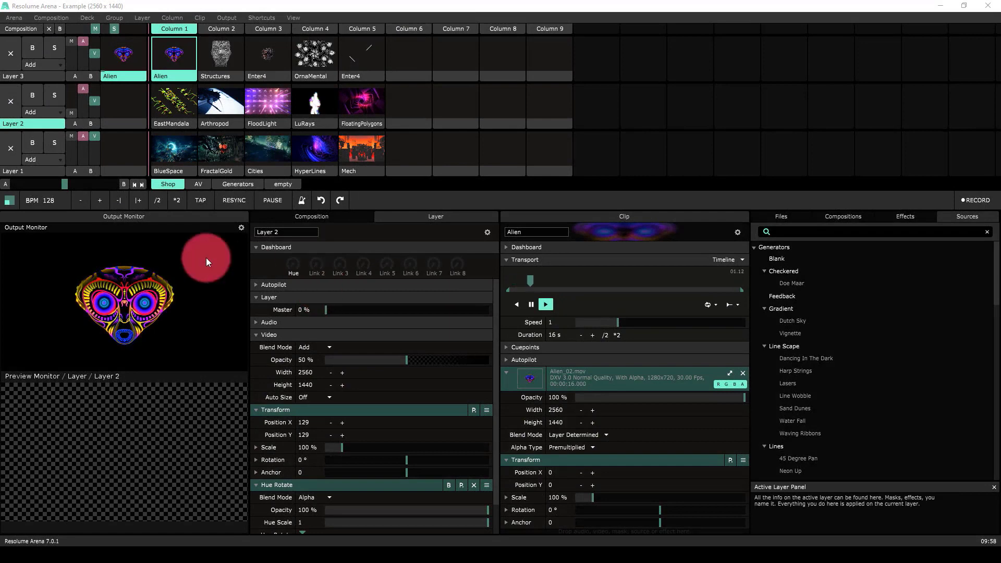
pyautogui.click(229, 18)
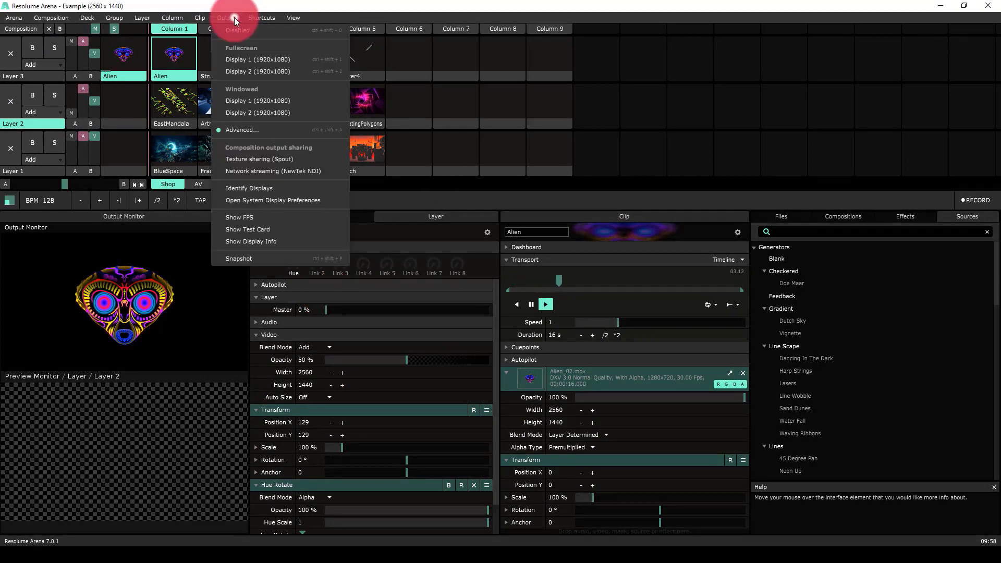
pyautogui.moveTo(269, 16)
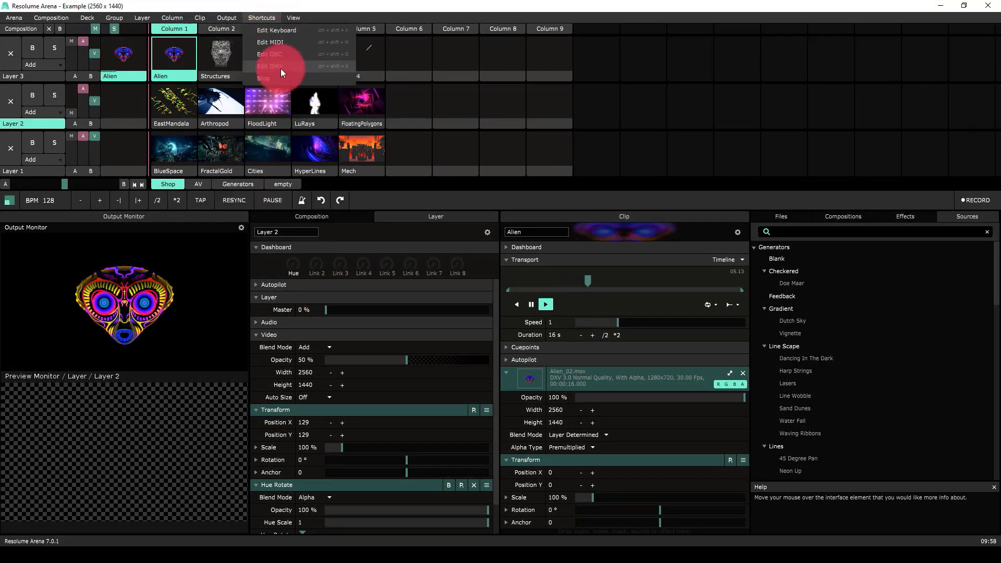
pyautogui.click(281, 67)
pyautogui.click(263, 18)
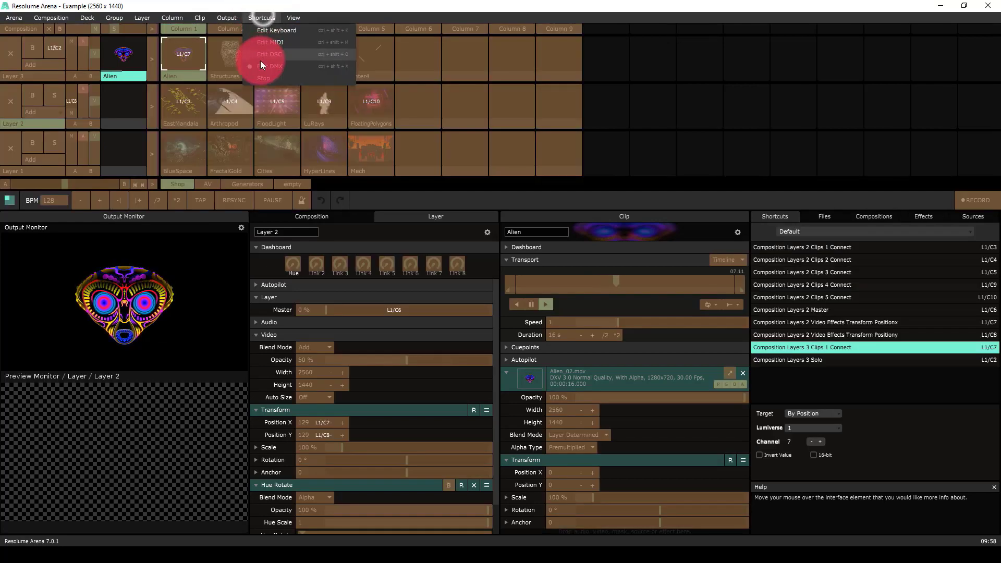
pyautogui.click(262, 65)
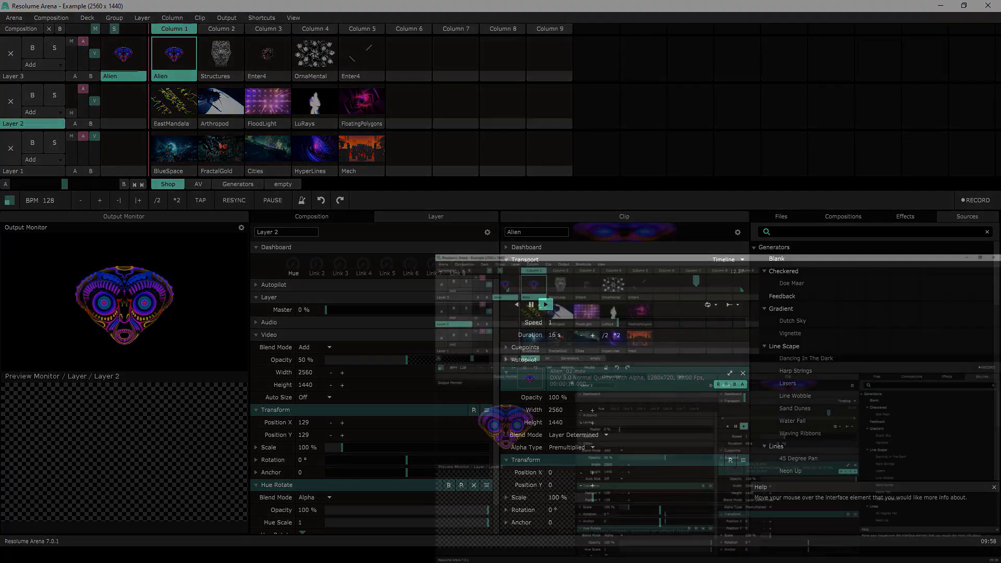
# Set the Resolume-10 fixture's INTENSITY to 100%, INTENSITY CTRL to 47% and INTENSITY2 to 71%.
pyautogui.click(719, 46)
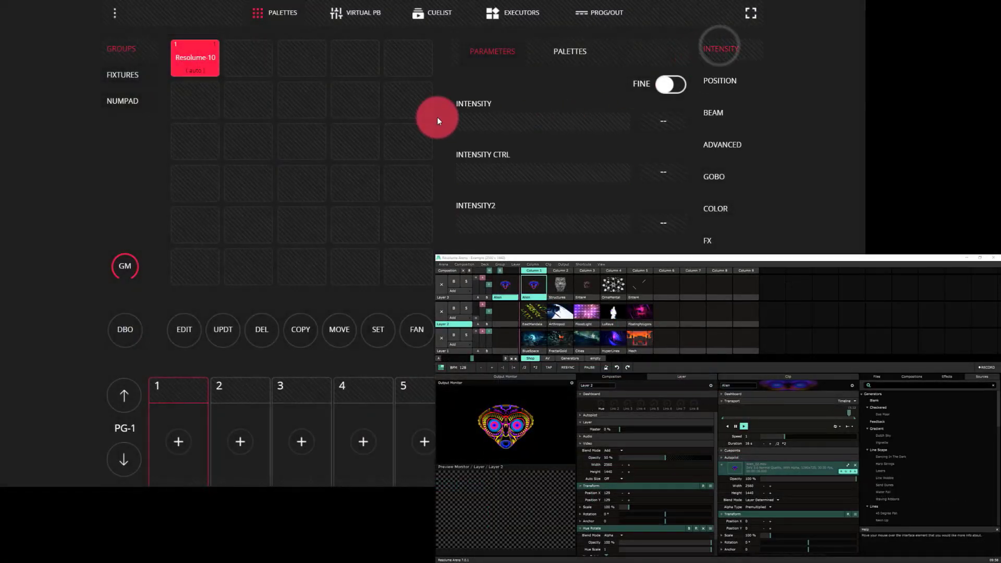
pyautogui.moveTo(465, 124); pyautogui.dragTo(626, 141)
pyautogui.scroll(3, 668, 132)
pyautogui.click(476, 175)
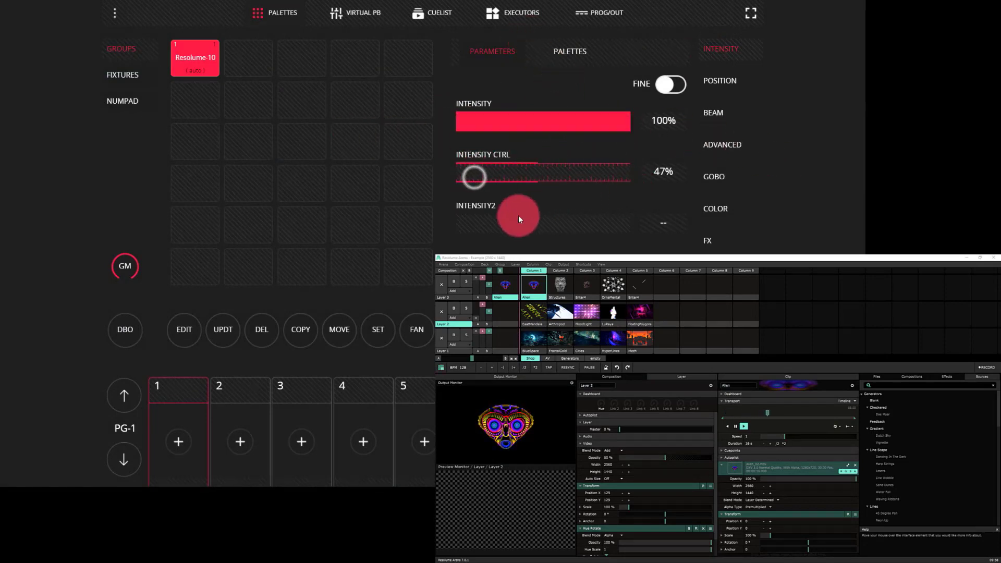
pyautogui.moveTo(519, 216); pyautogui.dragTo(671, 250)
pyautogui.moveTo(681, 436); pyautogui.dragTo(650, 428)
pyautogui.click(476, 374)
pyautogui.moveTo(530, 230); pyautogui.dragTo(660, 193)
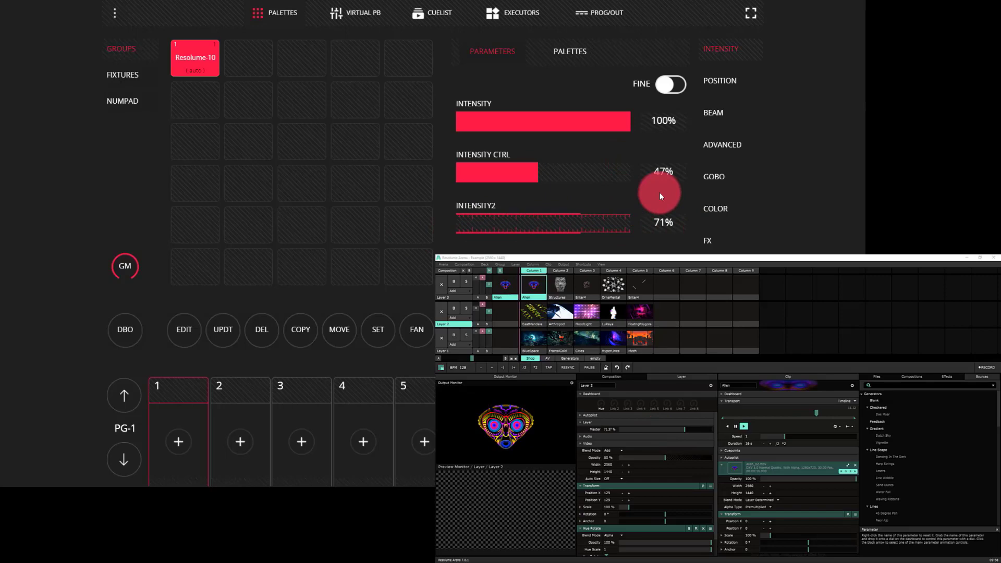
# Launch the EastMandala clip on Layer 2 and raise the fixture's INTENSITY2 to 100%.
pyautogui.click(524, 319)
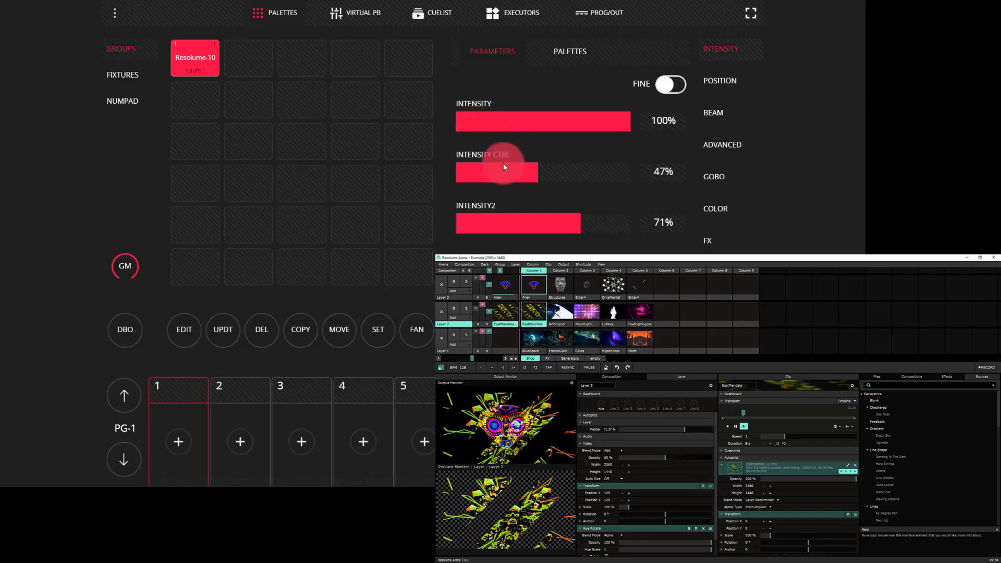
pyautogui.click(569, 209)
pyautogui.click(466, 220)
pyautogui.moveTo(569, 226); pyautogui.dragTo(821, 226)
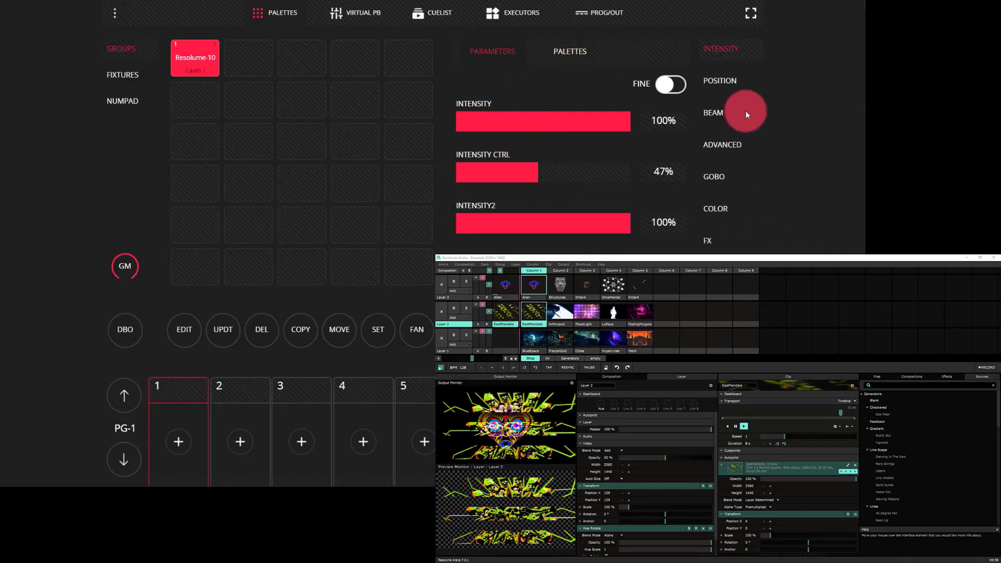
# Move the fixture's position in the pan/tilt coordinate grid to about pan 190 and tilt 234.
pyautogui.click(717, 82)
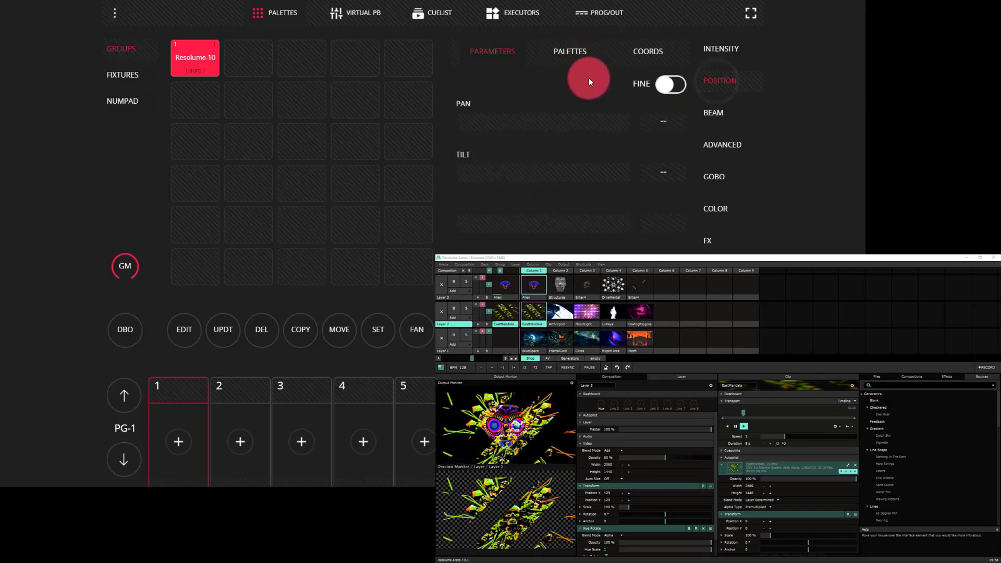
pyautogui.click(649, 50)
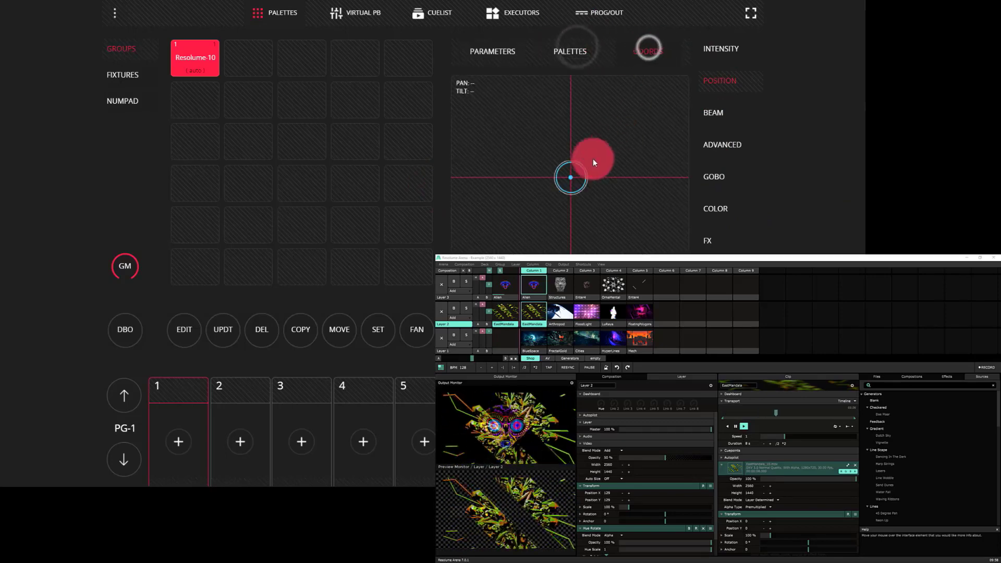
pyautogui.moveTo(569, 183); pyautogui.dragTo(665, 251)
pyautogui.moveTo(454, 224); pyautogui.dragTo(628, 262)
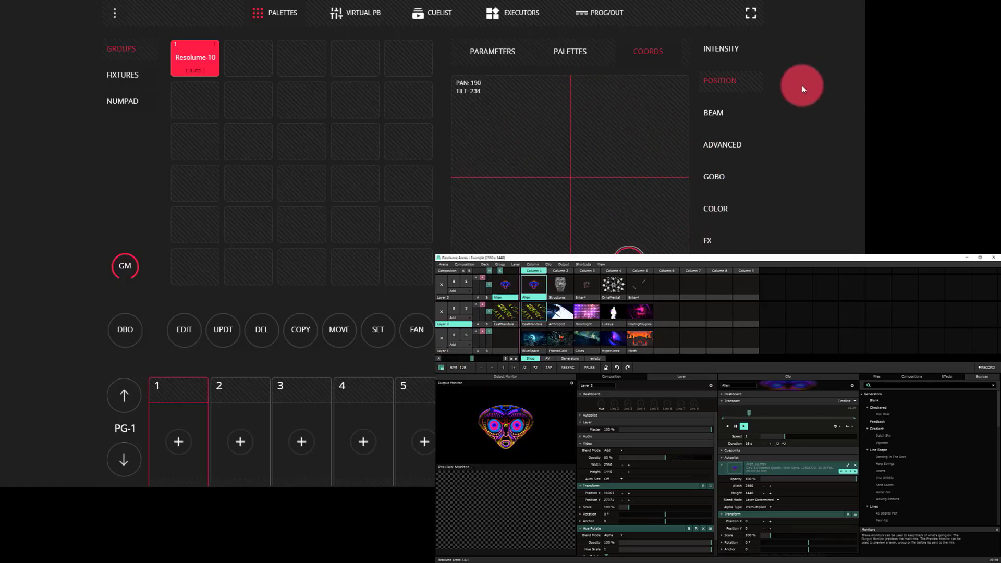
# Set the fixture's PATTERN and PATTERN2 parameters to 100% to trigger the first two Layer 2 clips, EastMandala and Arthropod.
pyautogui.click(727, 178)
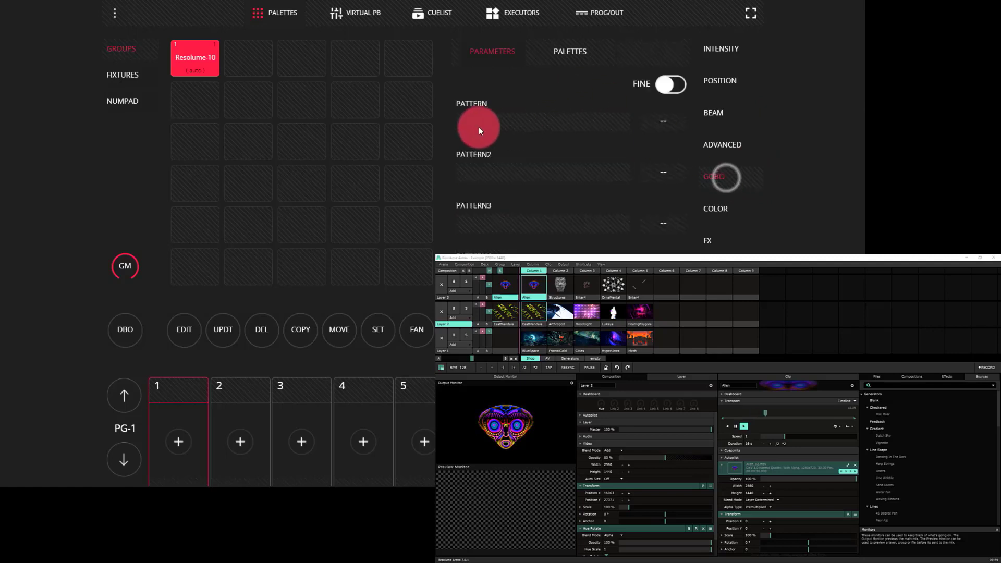
pyautogui.moveTo(478, 127); pyautogui.dragTo(564, 316)
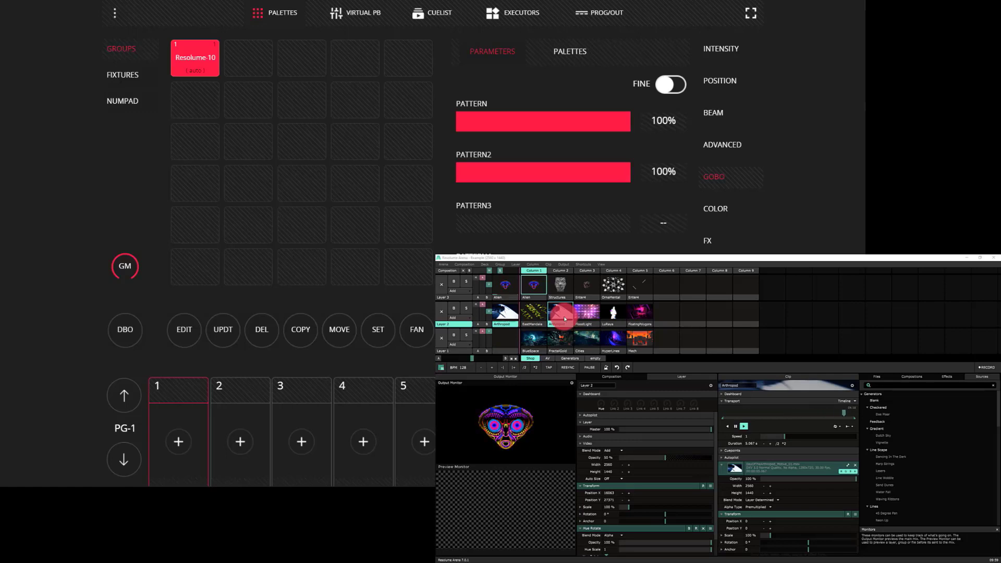
pyautogui.click(497, 315)
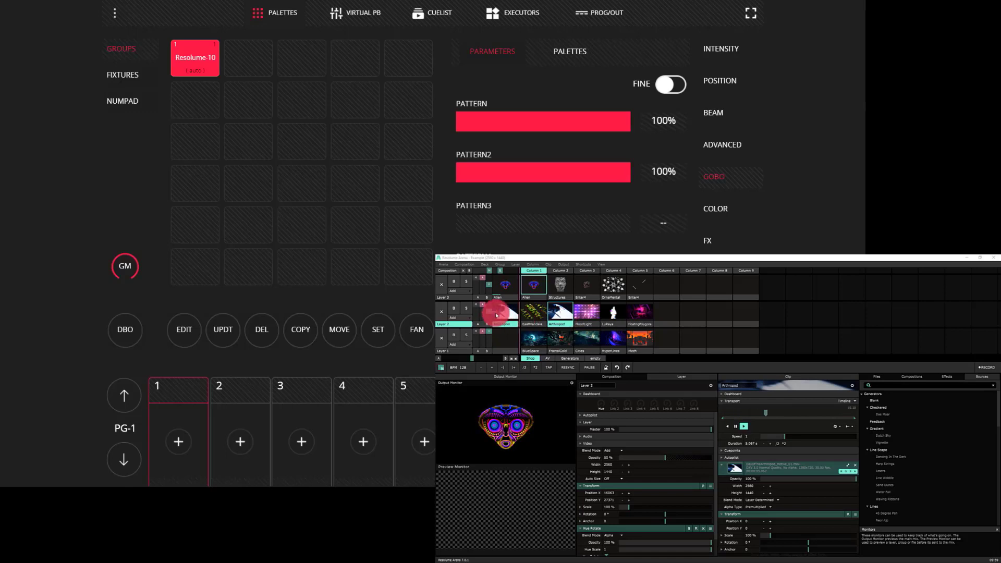